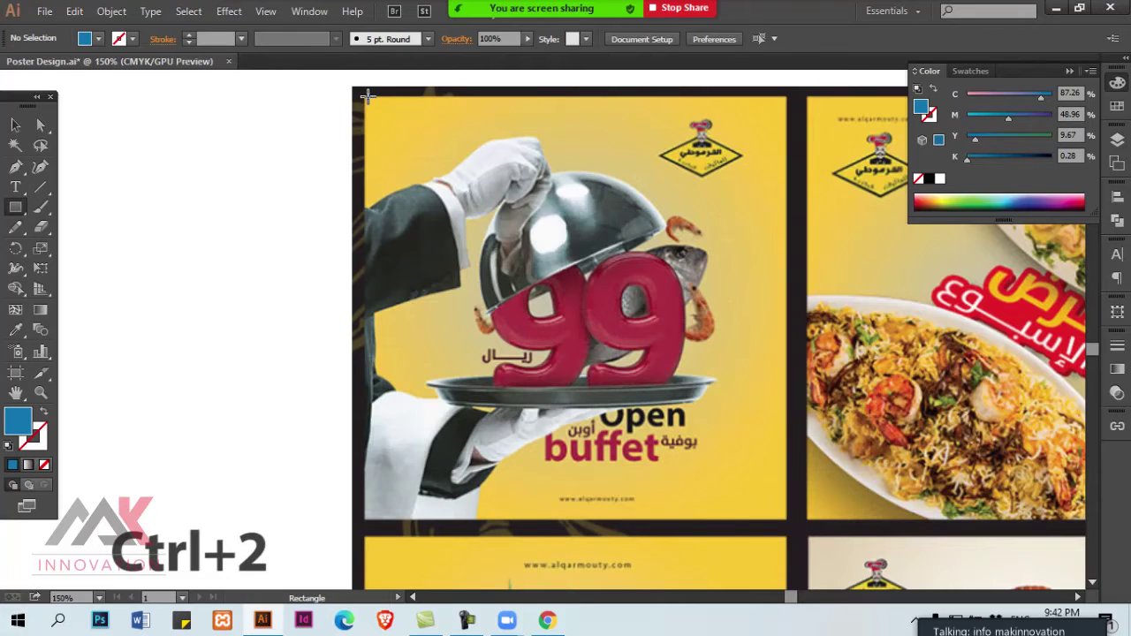
Step: Draw a blue rectangle exactly covering the first poster, the 99 Open buffet one, in the food poster sheet
{"action": "mouse_move", "coordinate": [365, 97]}
{"action": "left_mouse_down"}
{"action": "mouse_move", "coordinate": [815, 520]}
{"action": "mouse_move", "coordinate": [787, 520]}
{"action": "left_mouse_up"}
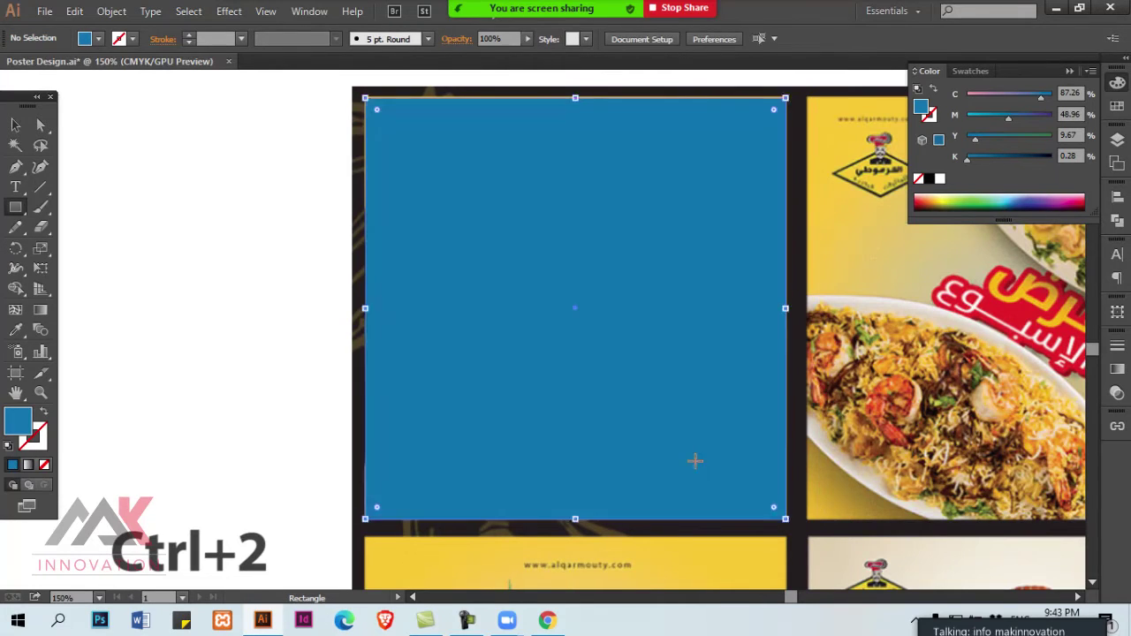
{"action": "left_click", "coordinate": [647, 435], "text": "ctrl+alt"}
{"action": "left_click_drag", "start_coordinate": [624, 416], "coordinate": [786, 449]}
{"action": "key", "text": "v"}
{"action": "left_click_drag", "start_coordinate": [697, 367], "coordinate": [769, 369]}
{"action": "left_click", "coordinate": [721, 360], "text": "ctrl+alt"}
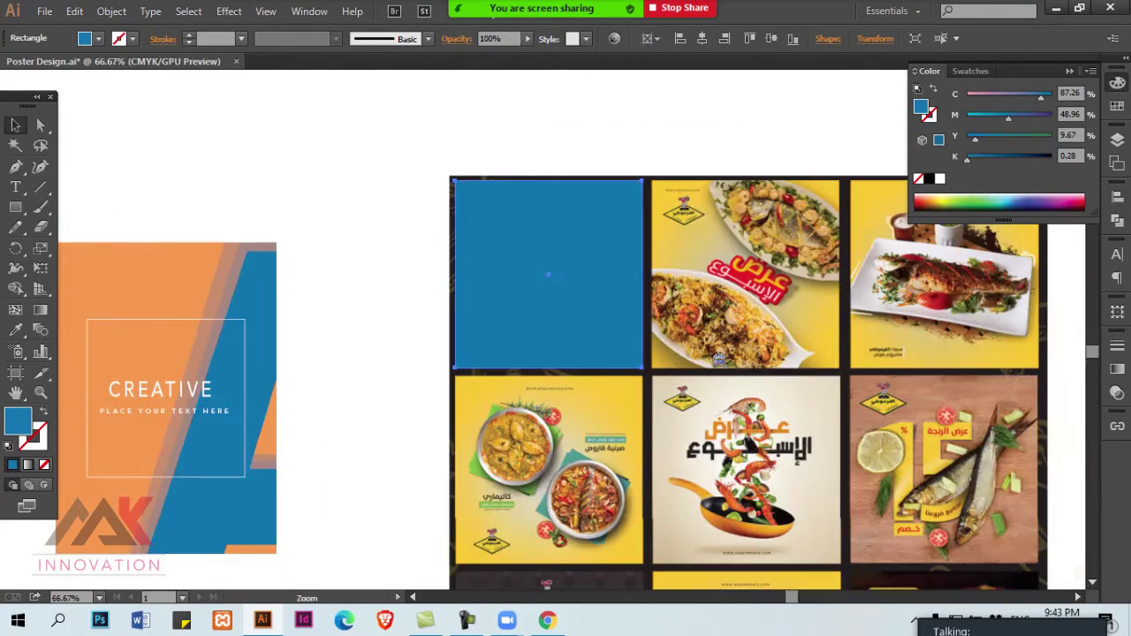
Step: Unlock all artwork, move the orange and blue poster farther from the food poster sheet, and lock the artwork again
{"action": "left_click", "coordinate": [716, 364], "text": "ctrl"}
{"action": "key", "text": "ctrl+alt+2"}
{"action": "double_click", "coordinate": [618, 366], "text": "ctrl+alt"}
{"action": "left_click_drag", "start_coordinate": [524, 332], "coordinate": [598, 321]}
{"action": "left_click", "coordinate": [273, 101]}
{"action": "left_click_drag", "start_coordinate": [273, 100], "coordinate": [648, 296]}
{"action": "left_click_drag", "start_coordinate": [396, 240], "coordinate": [674, 241]}
{"action": "left_click_drag", "start_coordinate": [565, 228], "coordinate": [356, 222]}
{"action": "key", "text": "ctrl+2"}
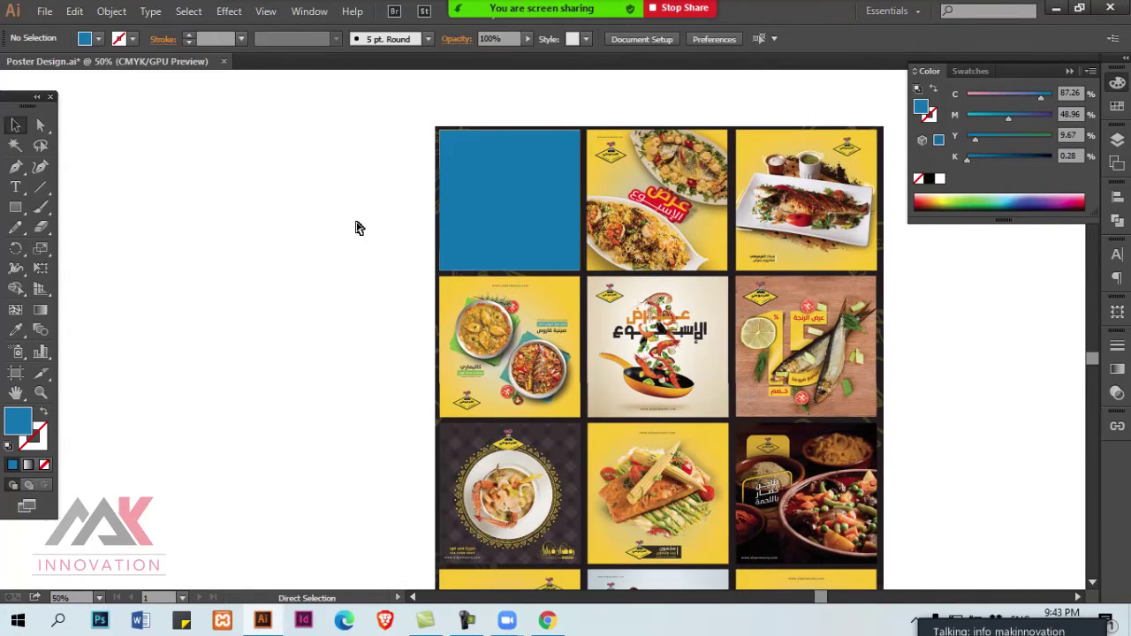
Step: Move the blue square beside the food poster sheet and fill it with a yellow sampled from the buffet poster
{"action": "left_click_drag", "start_coordinate": [523, 204], "coordinate": [387, 203]}
{"action": "left_click", "coordinate": [566, 219], "text": "ctrl"}
{"action": "left_click_drag", "start_coordinate": [548, 254], "coordinate": [558, 256]}
{"action": "key", "text": "i"}
{"action": "key", "text": "i"}
{"action": "left_click", "coordinate": [386, 213]}
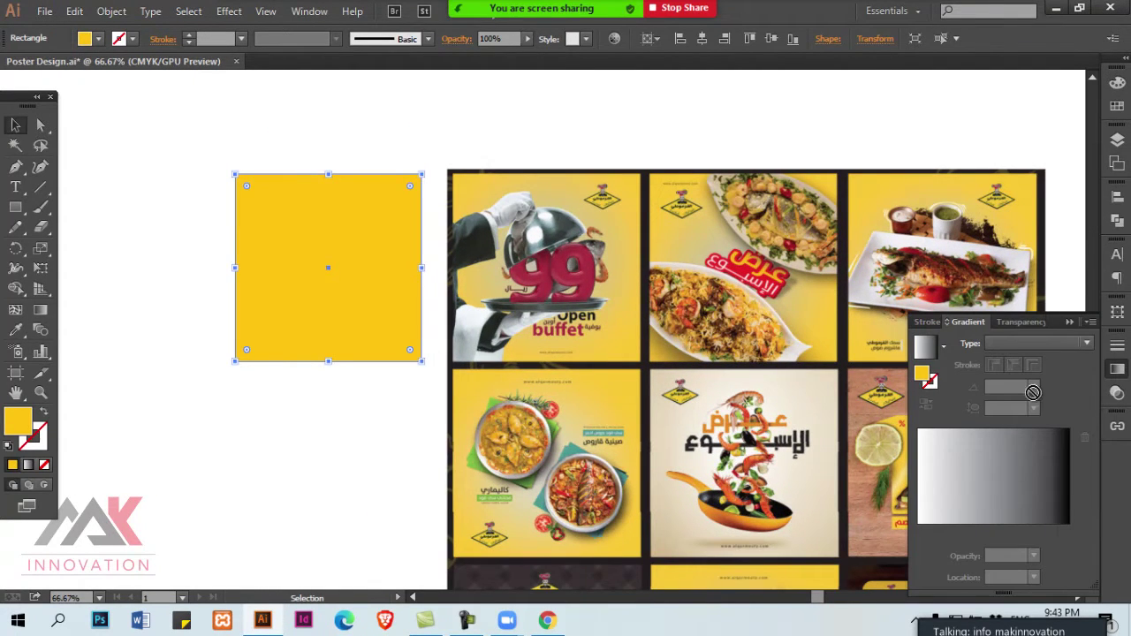
Step: Apply a radial white-to-yellow gradient to the square, removing the black stop and placing the yellow stop at 100%
{"action": "left_click", "coordinate": [1030, 535]}
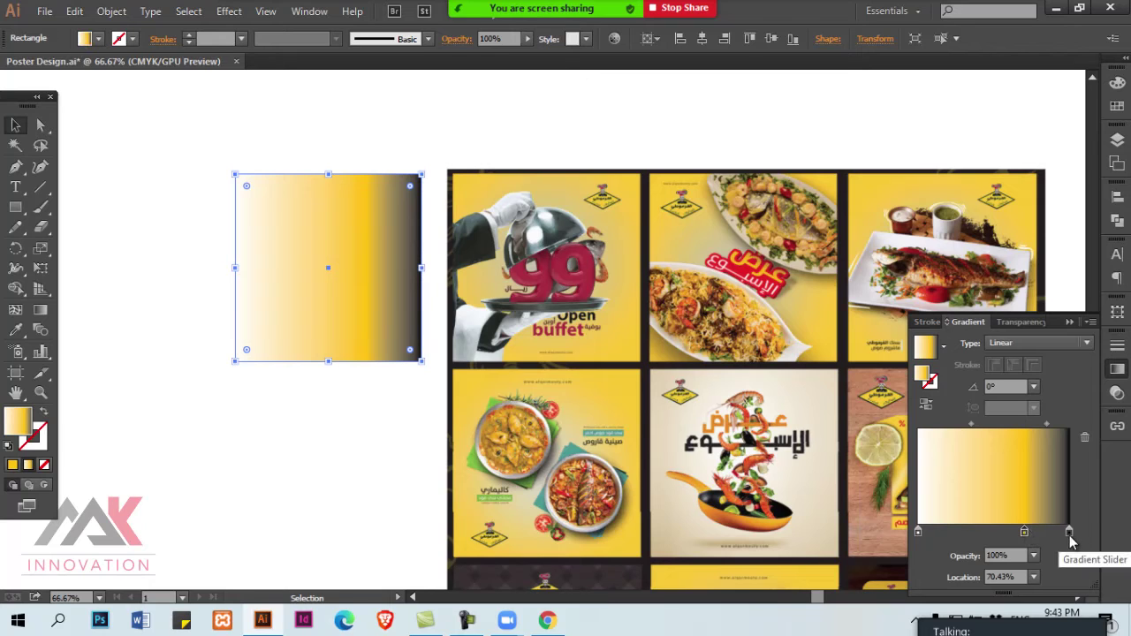
{"action": "left_click_drag", "start_coordinate": [1069, 532], "coordinate": [1071, 572]}
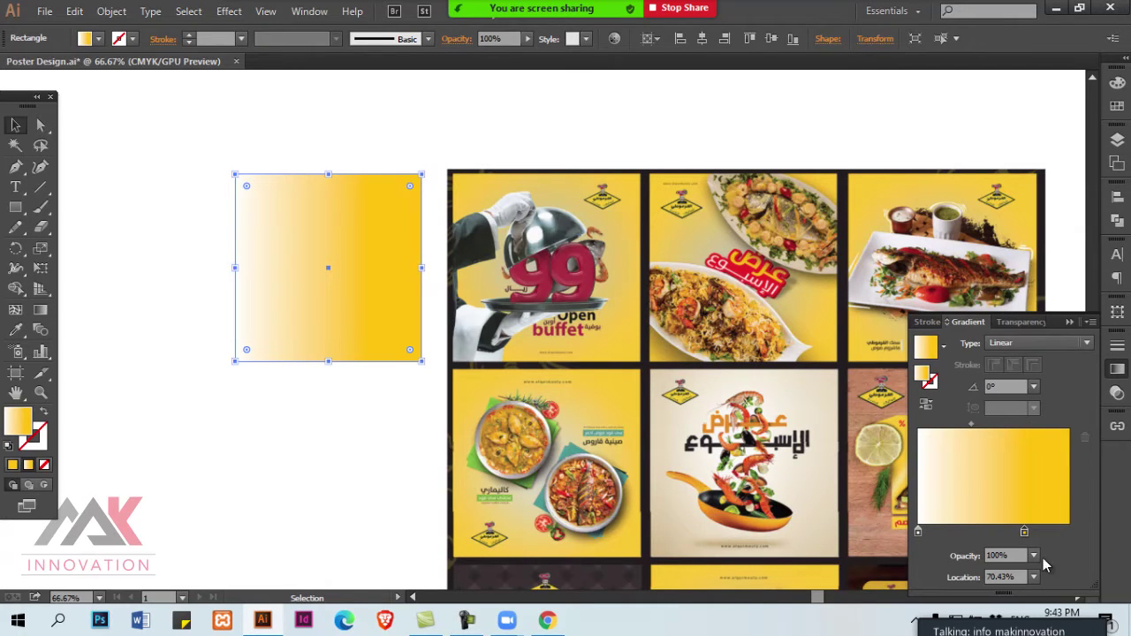
{"action": "left_click", "coordinate": [1048, 340]}
{"action": "left_click", "coordinate": [1038, 370]}
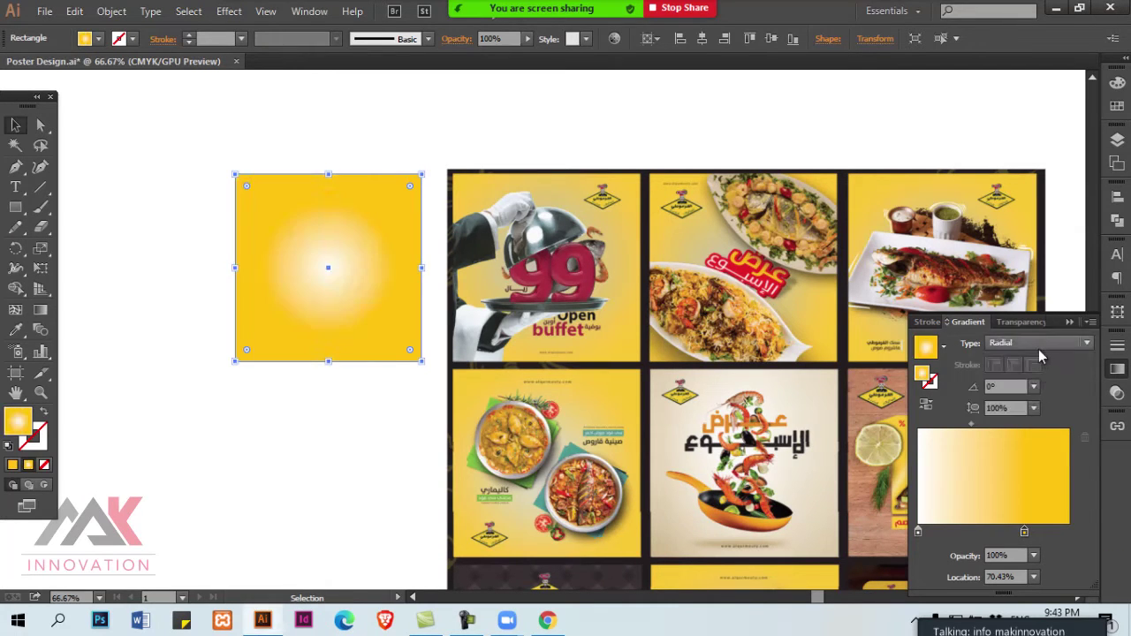
{"action": "left_click_drag", "start_coordinate": [1024, 531], "coordinate": [1077, 532]}
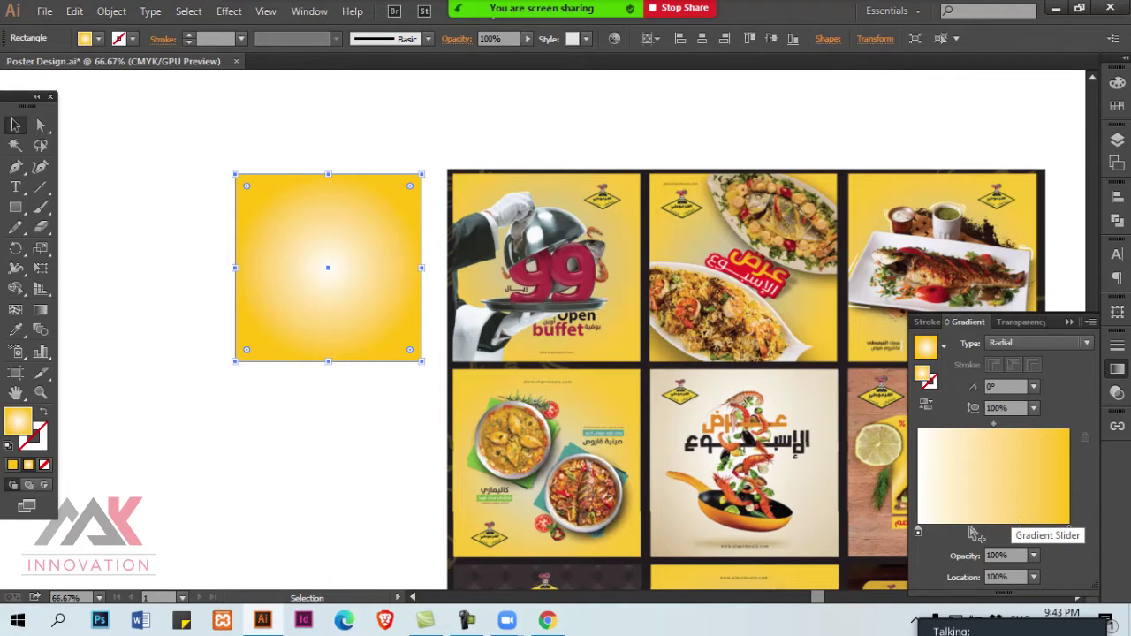
Step: Replace the gradient's white stop with a light yellow stop taken from the middle of the blend, at location 0%
{"action": "left_click_drag", "start_coordinate": [997, 534], "coordinate": [993, 570]}
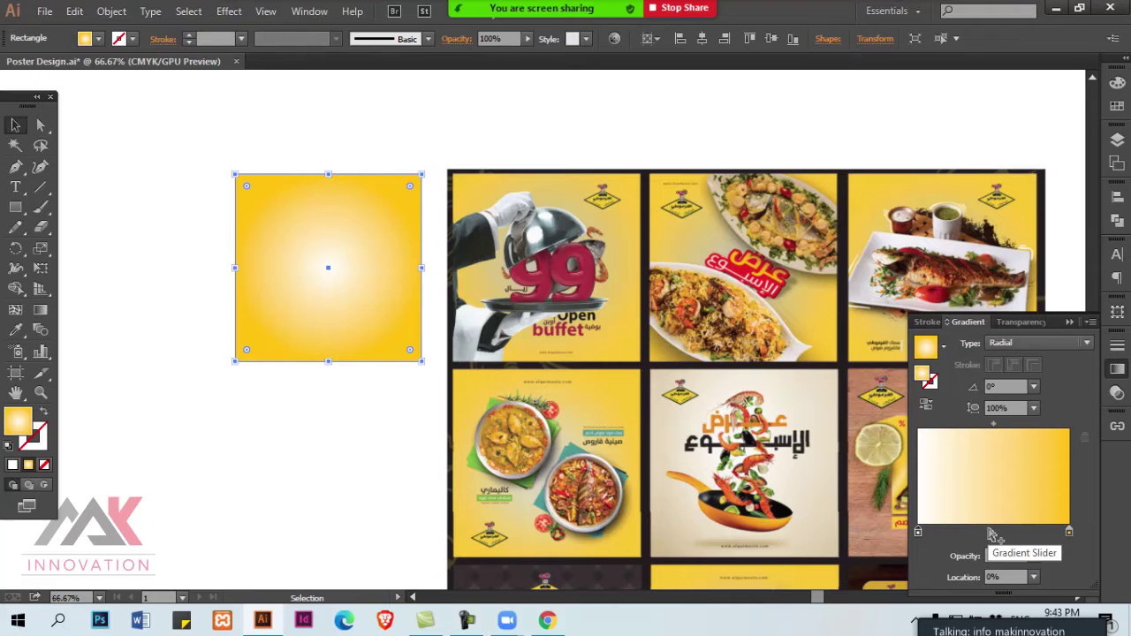
{"action": "left_click", "coordinate": [993, 533]}
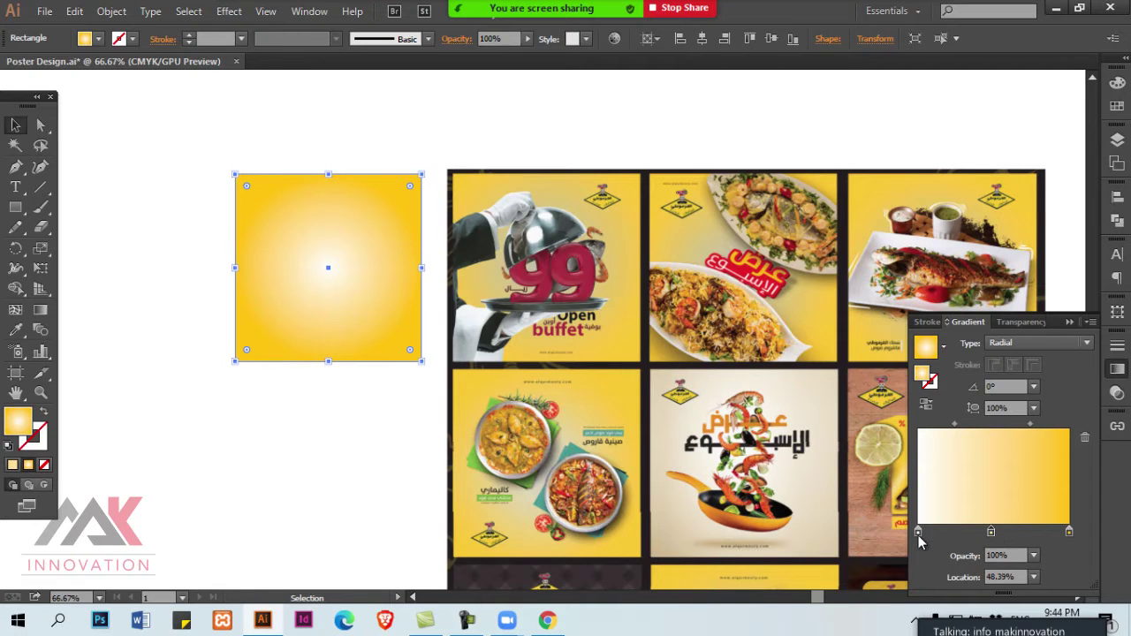
{"action": "left_click_drag", "start_coordinate": [919, 533], "coordinate": [866, 554]}
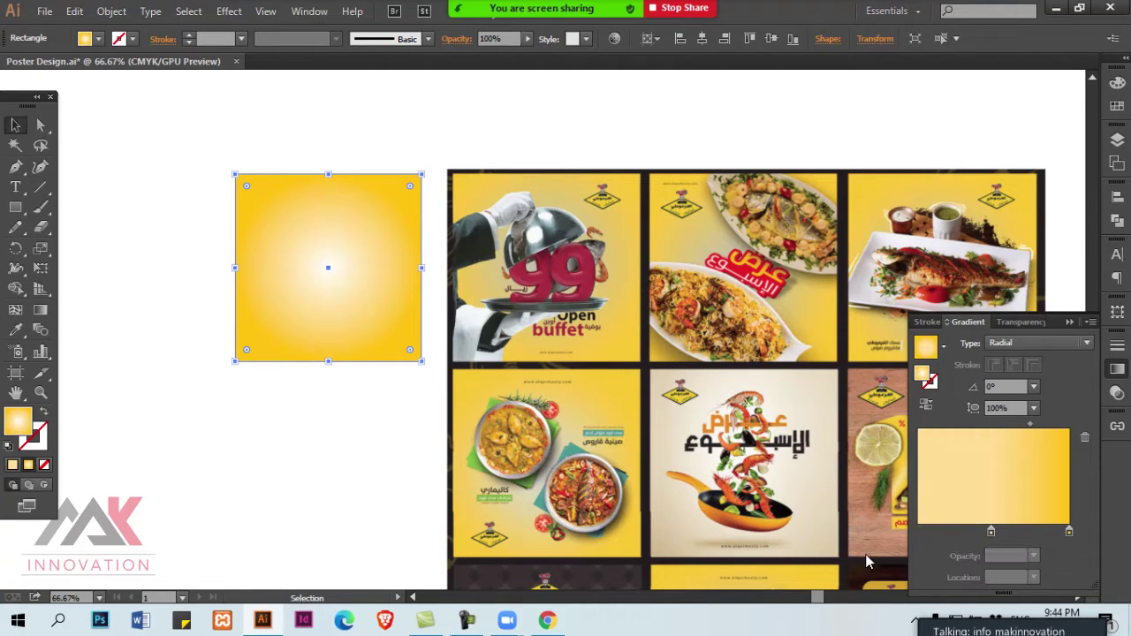
{"action": "left_click", "coordinate": [990, 531]}
{"action": "left_click_drag", "start_coordinate": [987, 531], "coordinate": [917, 531]}
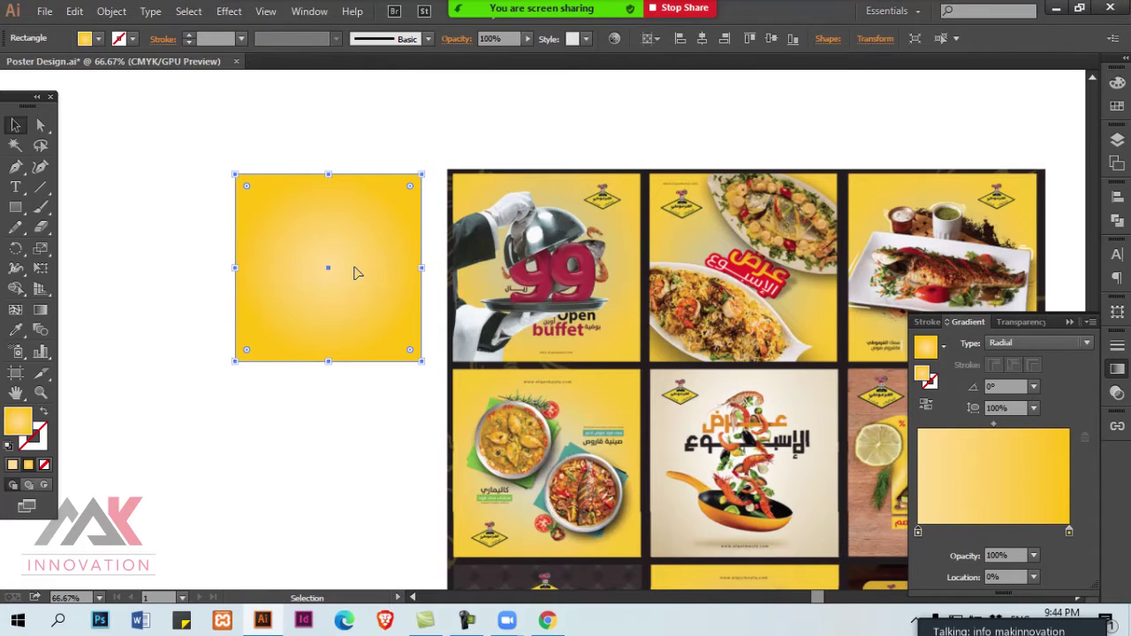
Step: Draw a small square above the upper-left corner of the yellow square and fill it with solid black
{"action": "scroll", "coordinate": [361, 276], "scroll_direction": "up", "scroll_amount": 1}
{"action": "left_click_drag", "start_coordinate": [361, 277], "coordinate": [517, 340]}
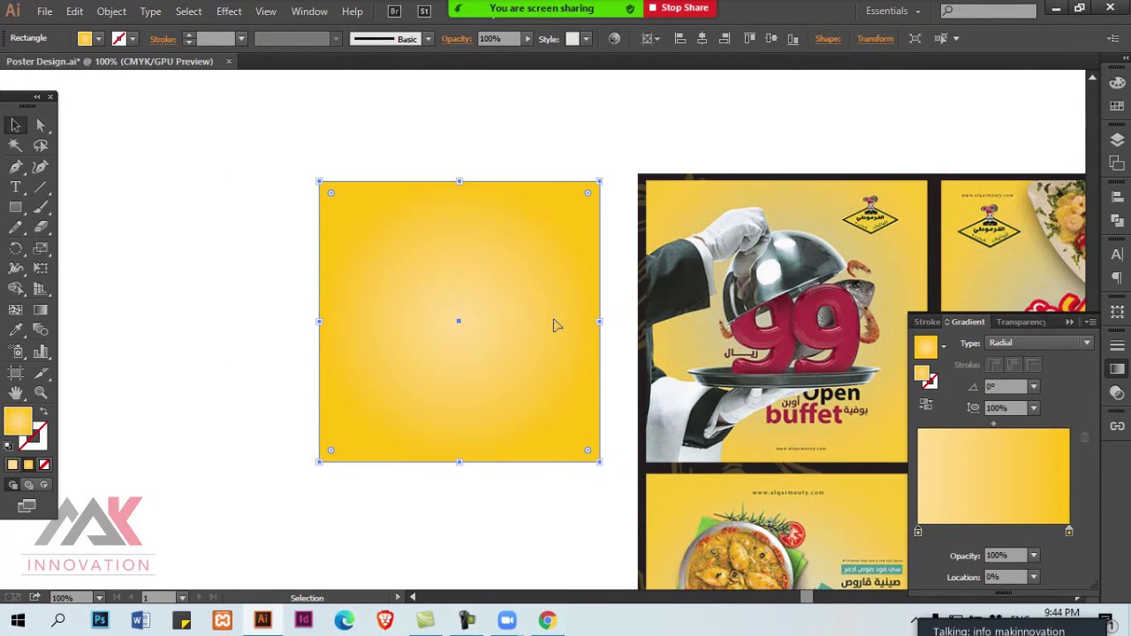
{"action": "left_click_drag", "start_coordinate": [554, 261], "coordinate": [565, 286]}
{"action": "left_click", "coordinate": [13, 208]}
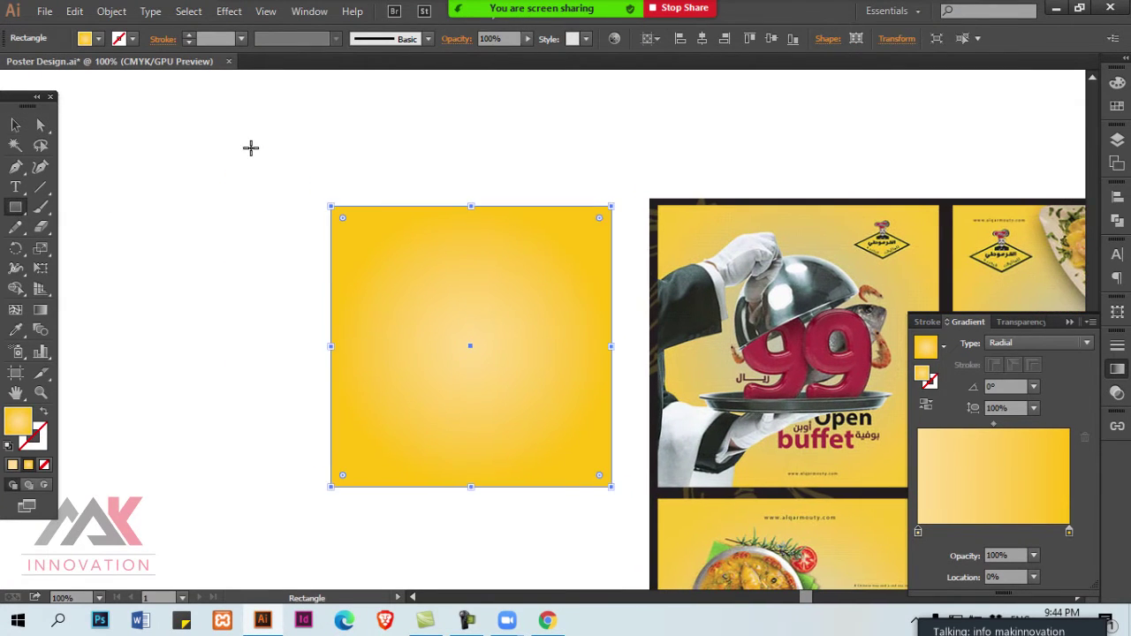
{"action": "left_click_drag", "start_coordinate": [250, 146], "coordinate": [288, 185]}
{"action": "key", "text": "v"}
{"action": "left_click", "coordinate": [1117, 83]}
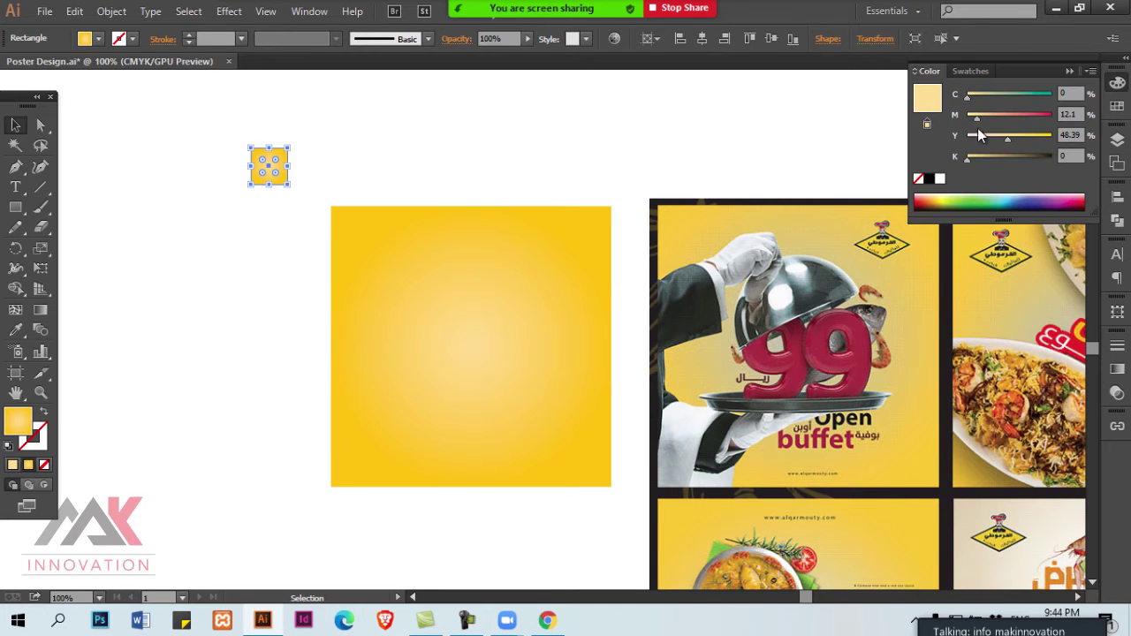
{"action": "left_click", "coordinate": [928, 178]}
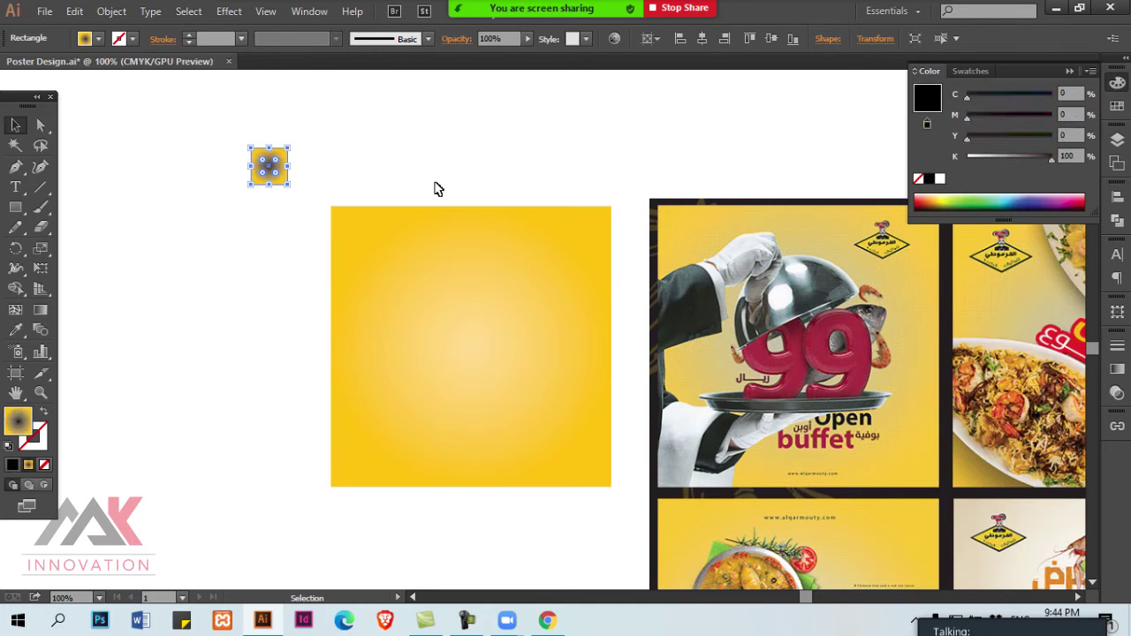
{"action": "left_click", "coordinate": [919, 179]}
{"action": "left_click", "coordinate": [927, 180]}
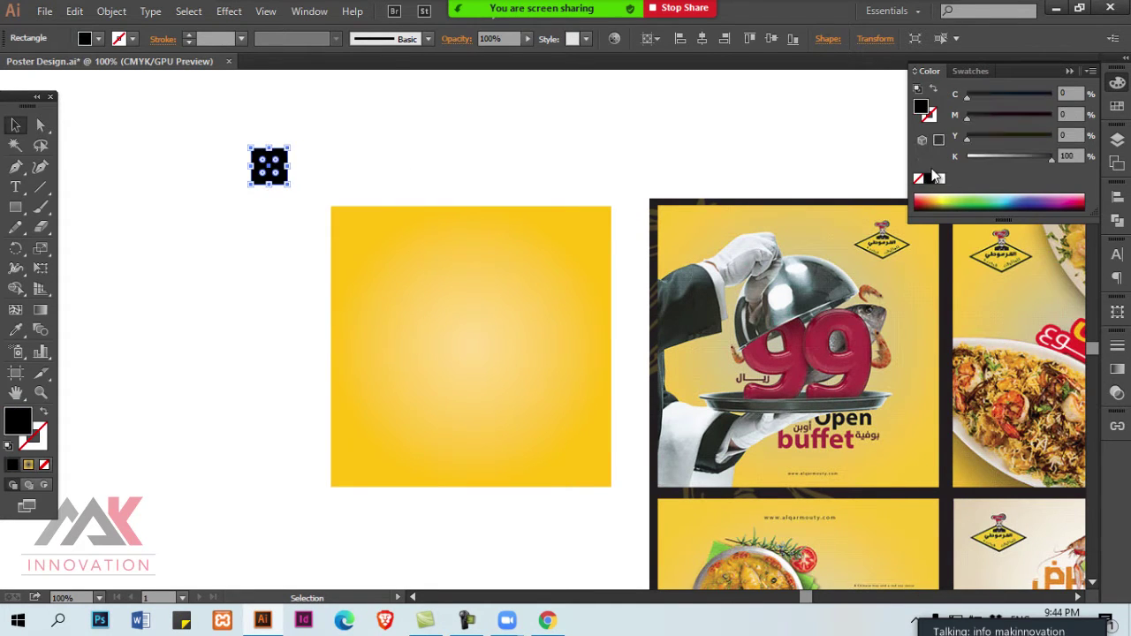
Step: Rotate the small black square 45° into a diamond and duplicate it horizontally to its right
{"action": "left_click_drag", "start_coordinate": [296, 144], "coordinate": [272, 138]}
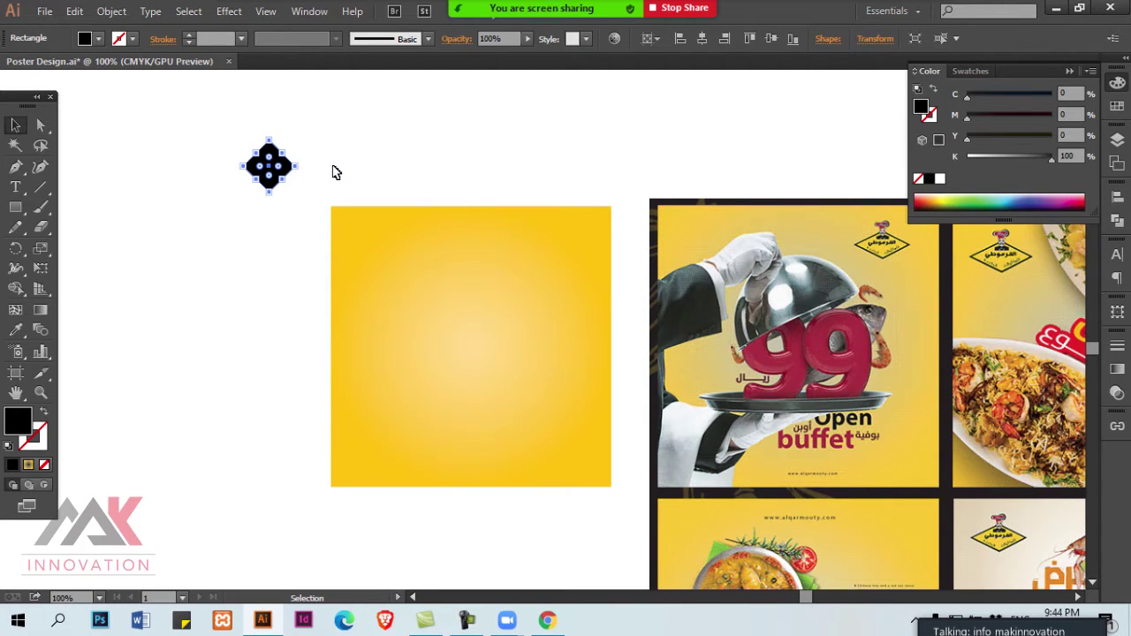
{"action": "key", "text": "ctrl+plus"}
{"action": "left_click_drag", "start_coordinate": [418, 294], "coordinate": [519, 343]}
{"action": "key", "text": "ctrl+z"}
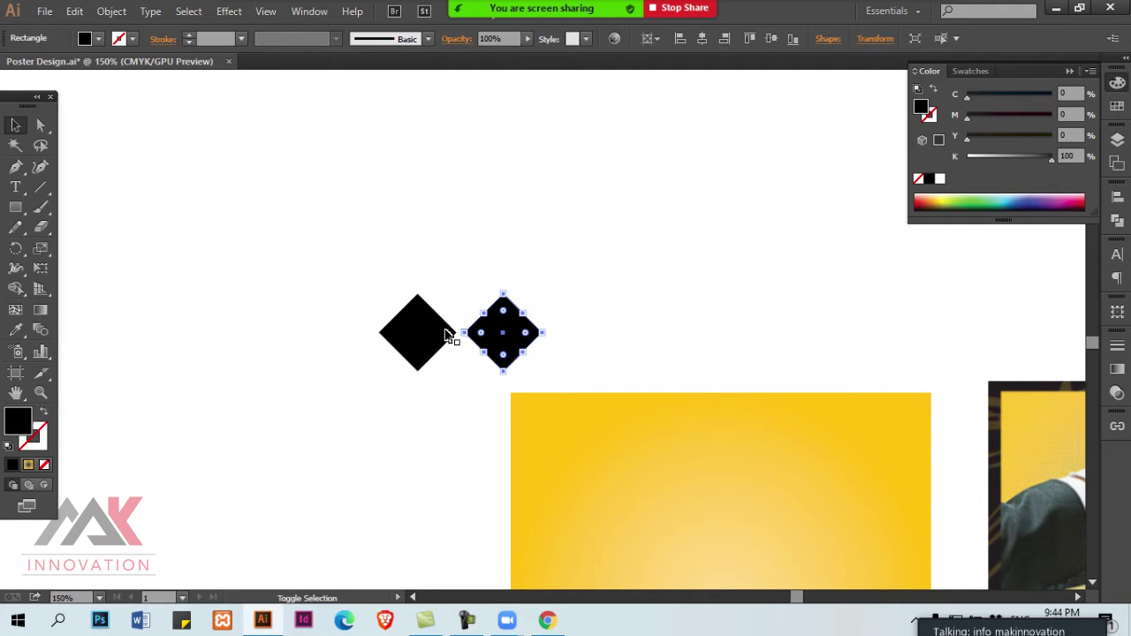
Step: Select both black diamonds and combine them into one group with Pathfinder Unite
{"action": "left_click", "coordinate": [446, 335], "text": "shift"}
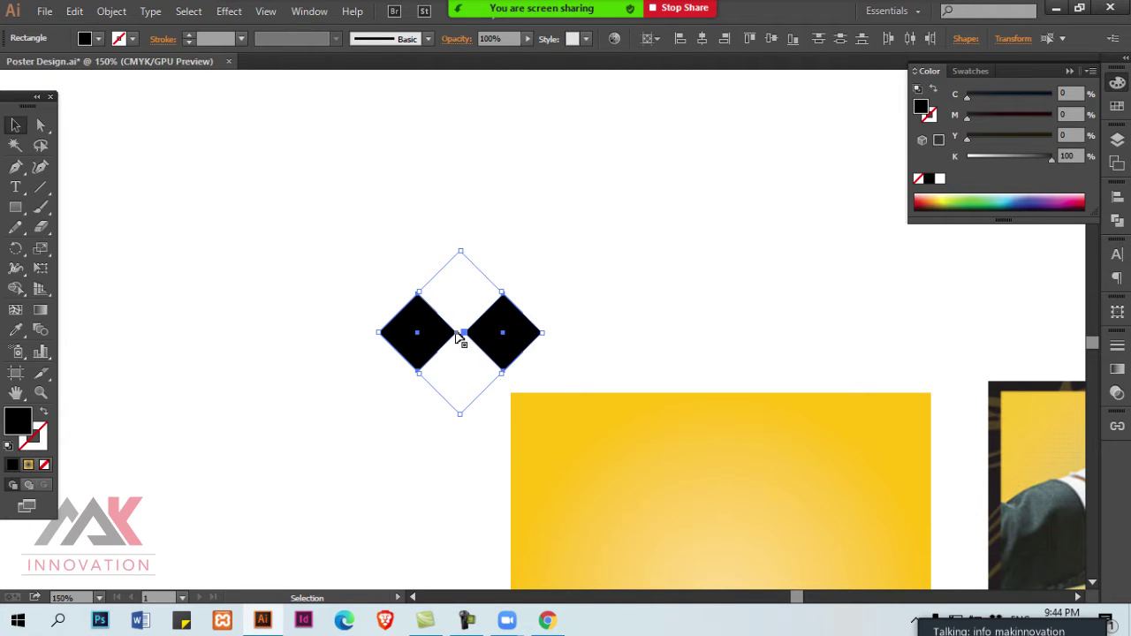
{"action": "left_click", "coordinate": [1115, 221]}
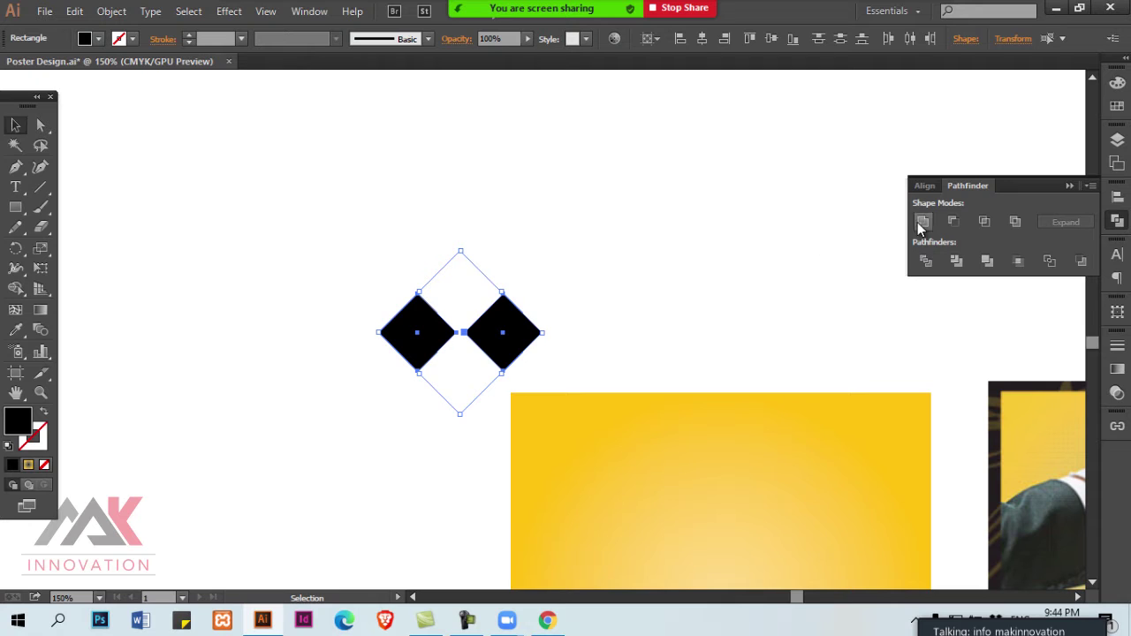
{"action": "key", "text": "ctrl+g"}
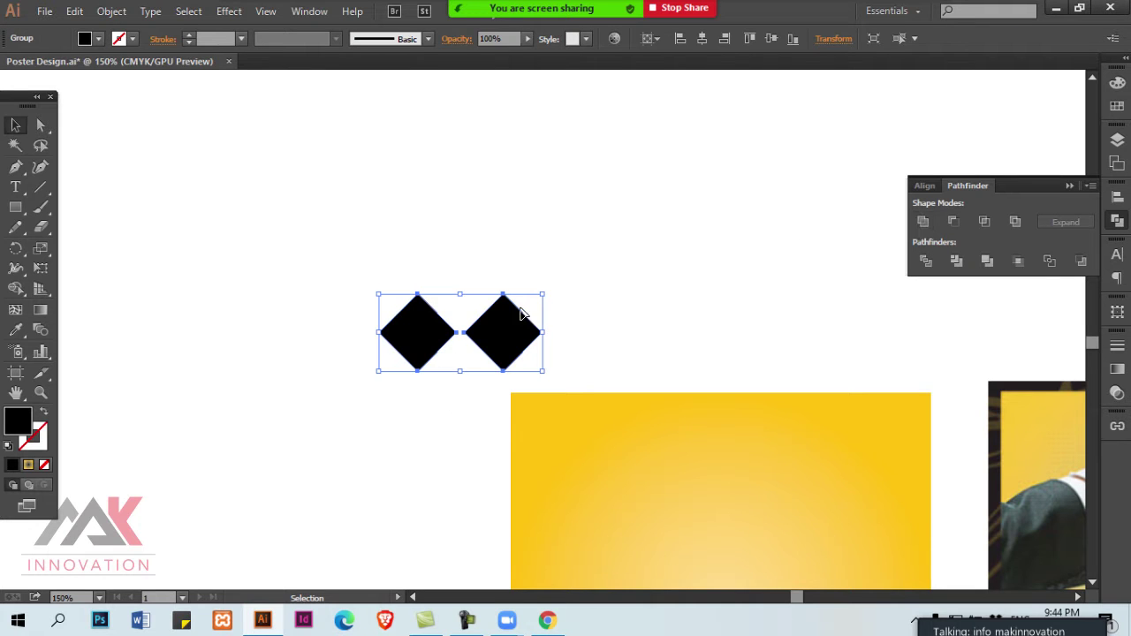
Step: Ungroup the two diamonds and delete the right-hand one
{"action": "key", "text": "ctrl+shift+g"}
{"action": "key", "text": "ctrl+shift+a"}
{"action": "left_click", "coordinate": [492, 338]}
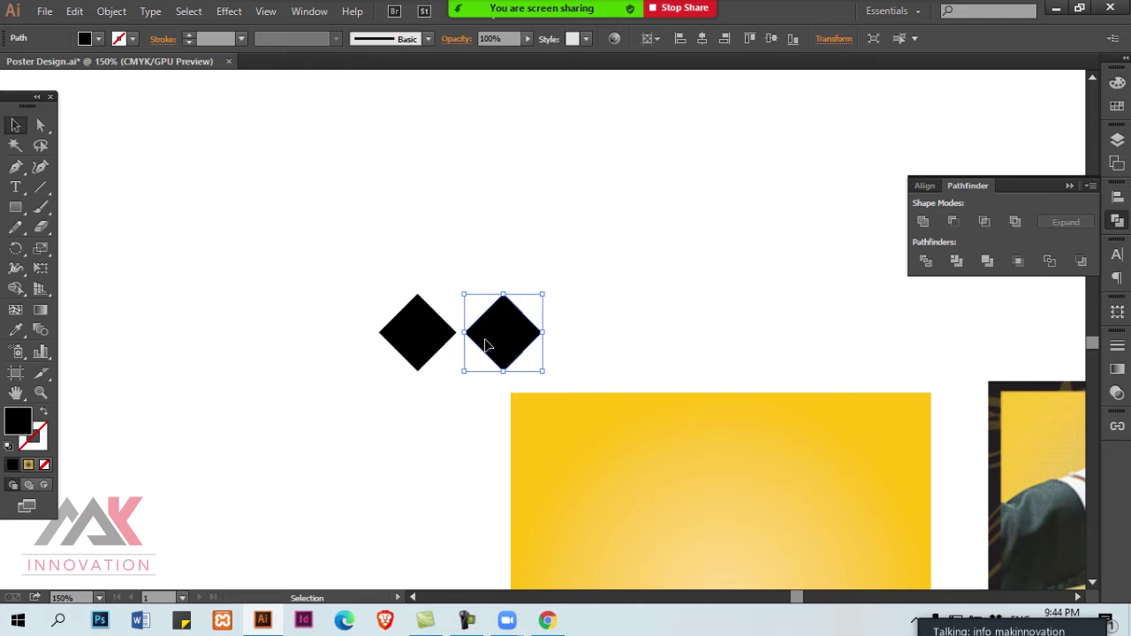
{"action": "key", "text": "Delete"}
Step: Flatten the remaining diamond into a wide rhombus and place it in the yellow square's upper-right corner
{"action": "left_click", "coordinate": [439, 341]}
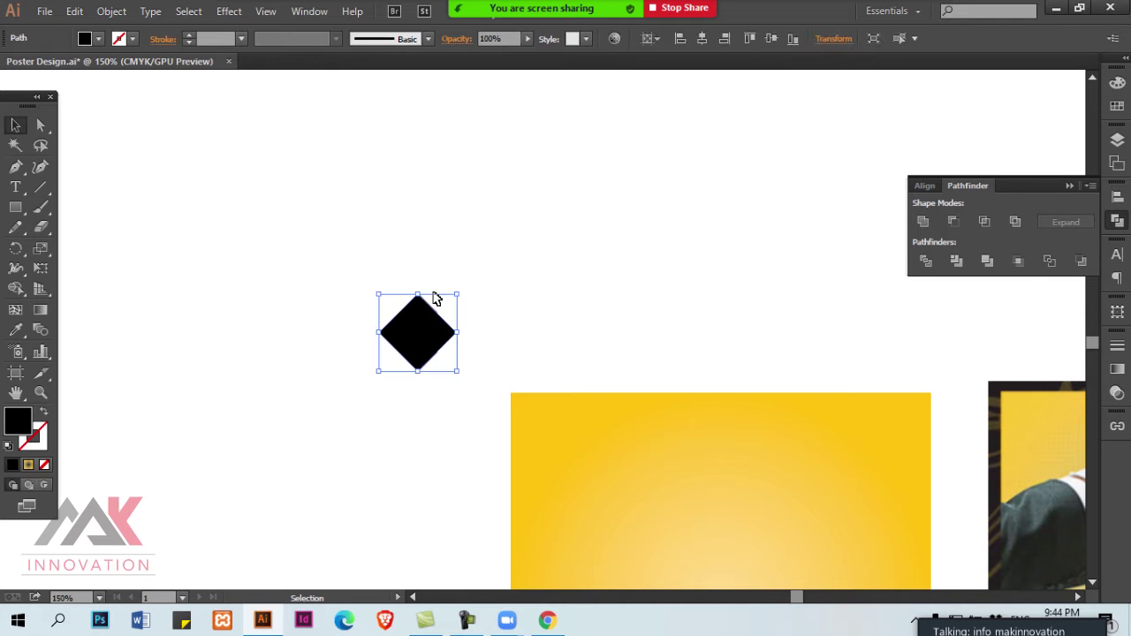
{"action": "left_click_drag", "start_coordinate": [417, 293], "coordinate": [786, 367]}
{"action": "left_click", "coordinate": [729, 381], "text": "ctrl+alt"}
Step: Add the text "Logo" in white and place it on the black diamond
{"action": "type", "text": "t"}
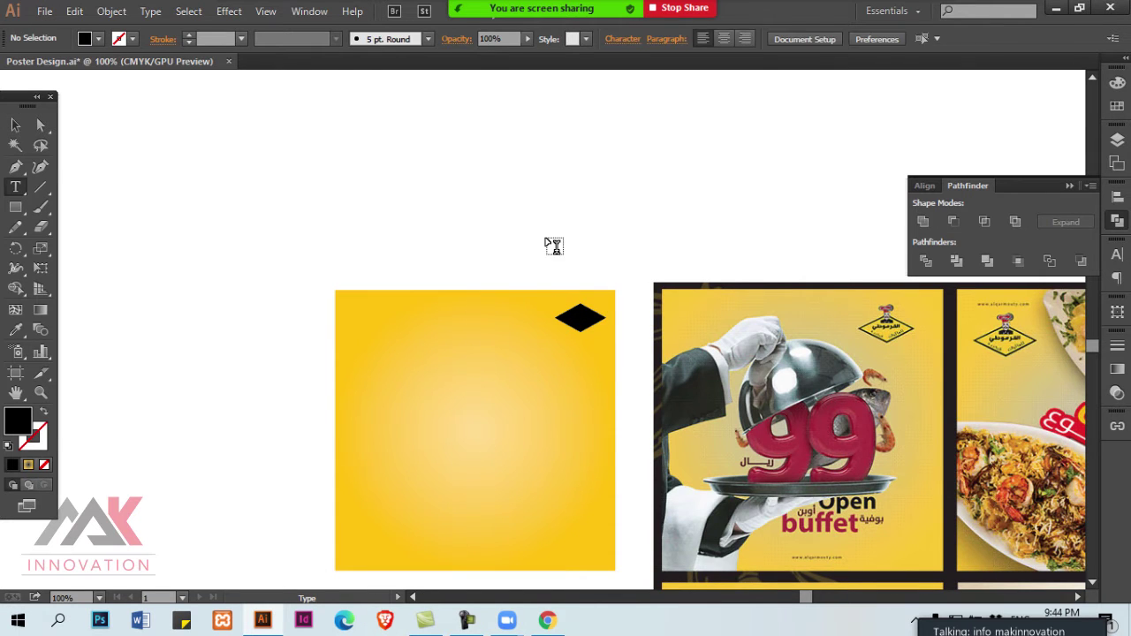
{"action": "type", "text": "Logo"}
{"action": "left_click", "coordinate": [635, 252], "text": "ctrl"}
{"action": "key", "text": "v"}
{"action": "left_click", "coordinate": [564, 236]}
{"action": "left_click", "coordinate": [510, 235]}
{"action": "left_click_drag", "start_coordinate": [565, 231], "coordinate": [584, 324]}
{"action": "left_click", "coordinate": [600, 322], "text": "ctrl"}
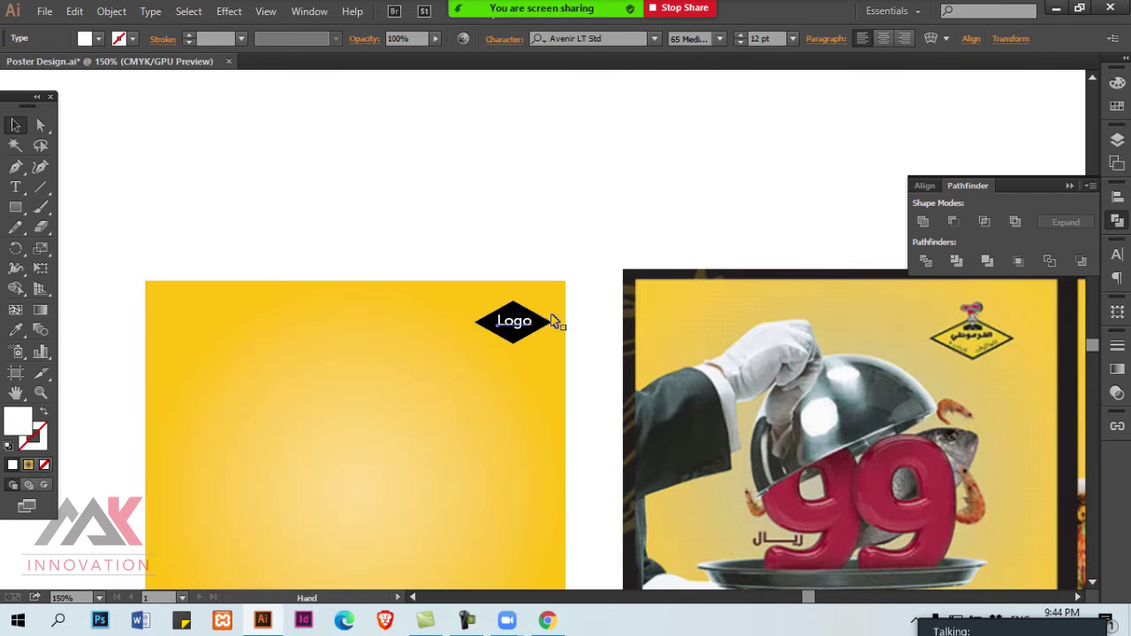
Step: Align the Logo text and the black diamond to each other's horizontal and vertical centers
{"action": "left_click", "coordinate": [556, 319]}
{"action": "left_click", "coordinate": [514, 312]}
{"action": "left_click", "coordinate": [516, 325], "text": "shift"}
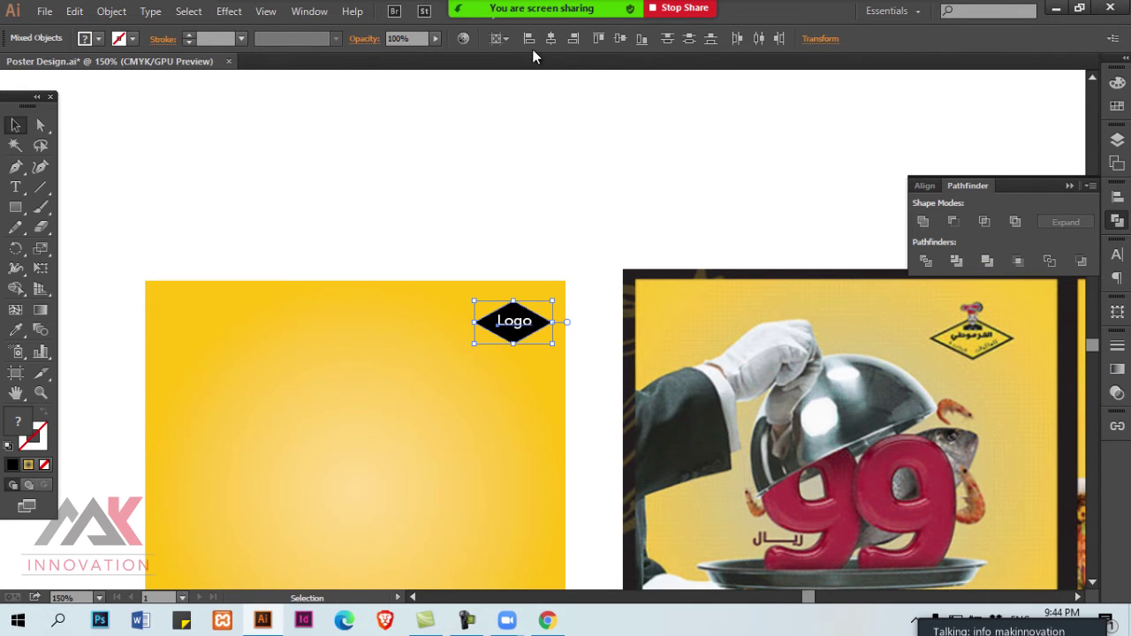
{"action": "left_click", "coordinate": [499, 39]}
{"action": "left_click", "coordinate": [507, 53]}
{"action": "left_click", "coordinate": [554, 39]}
{"action": "left_click", "coordinate": [619, 39]}
{"action": "left_click", "coordinate": [615, 122], "text": "ctrl"}
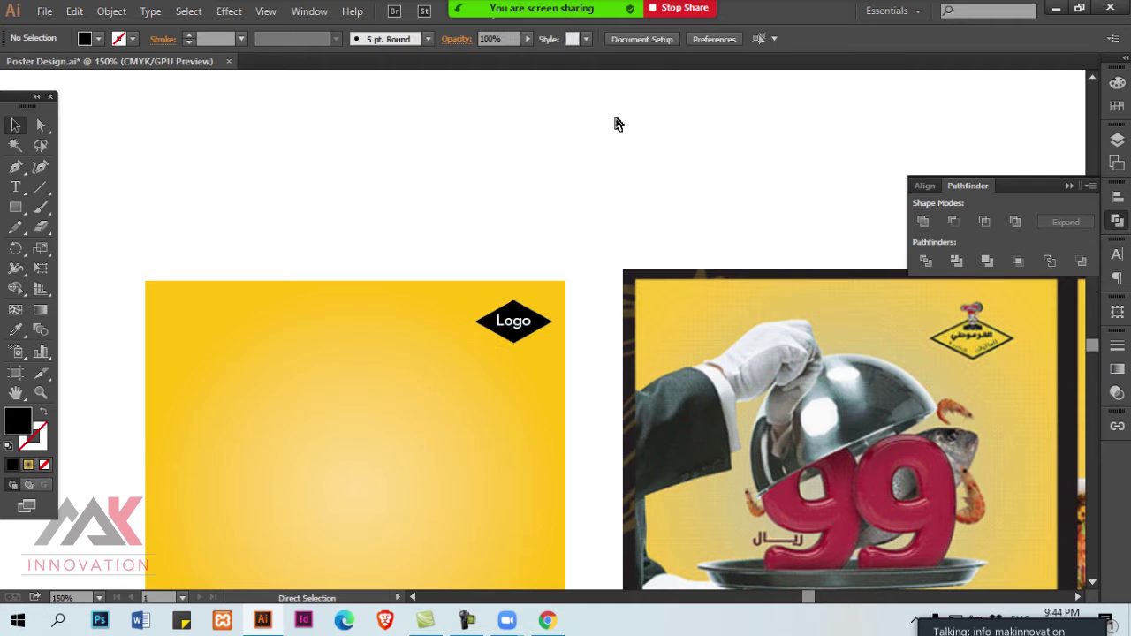
Step: Group the Logo text with the black diamond
{"action": "left_click", "coordinate": [514, 311]}
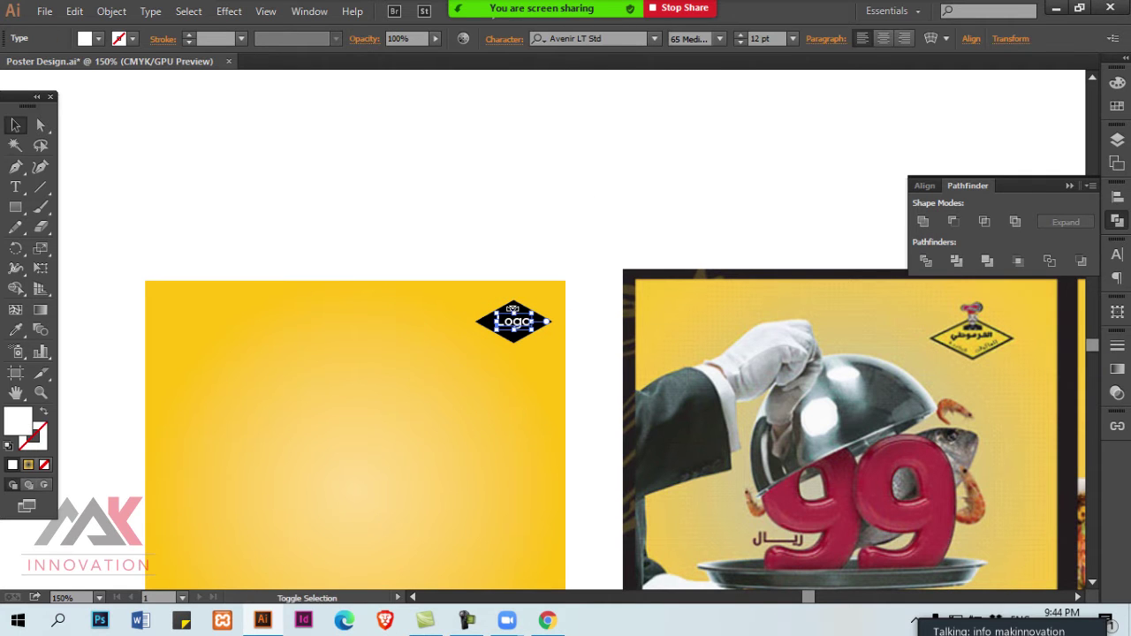
{"action": "left_click", "coordinate": [518, 309], "text": "shift"}
{"action": "key", "text": "ctrl+g"}
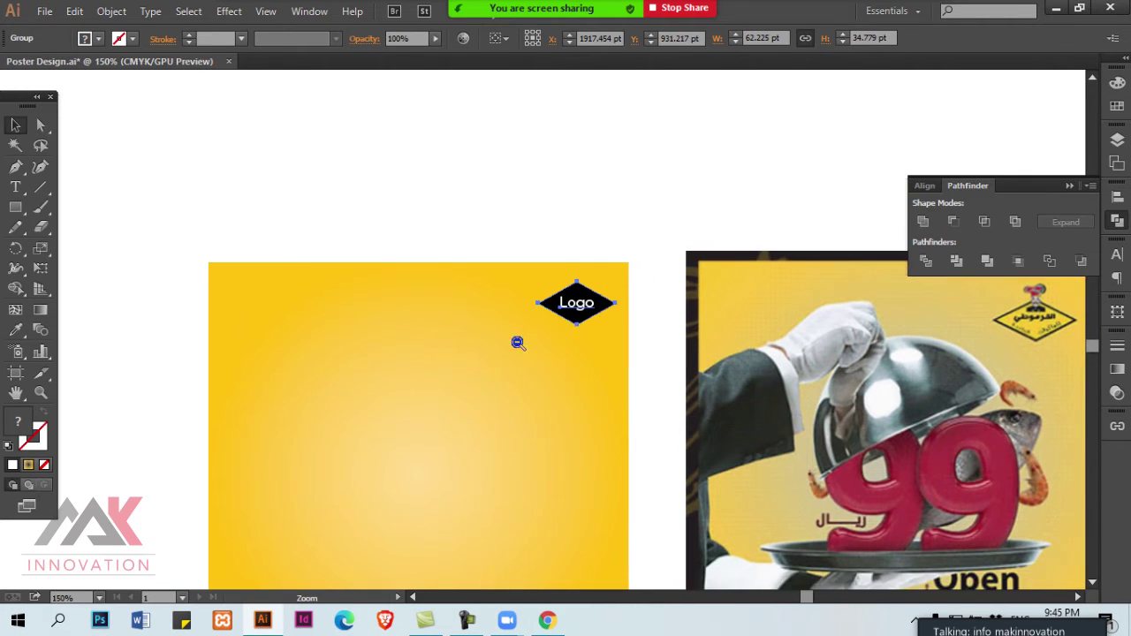
{"action": "left_click", "coordinate": [517, 343], "text": "ctrl+alt"}
{"action": "left_click", "coordinate": [379, 230]}
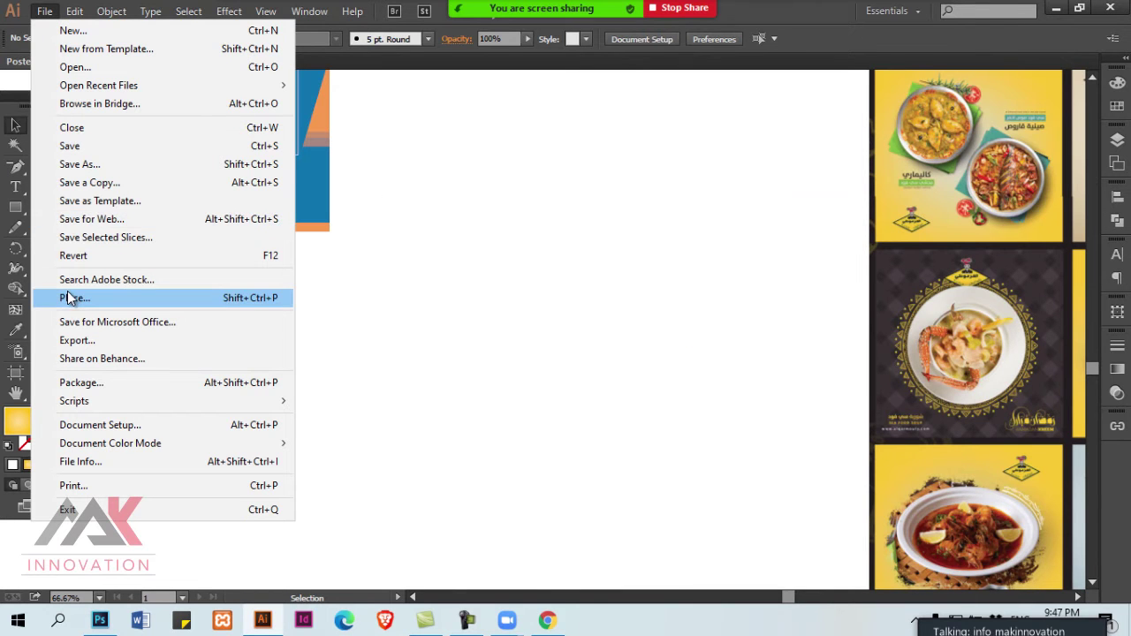
Step: Place the first Download-Food-PNG-File image from the posters folder into the document
{"action": "left_click", "coordinate": [68, 297]}
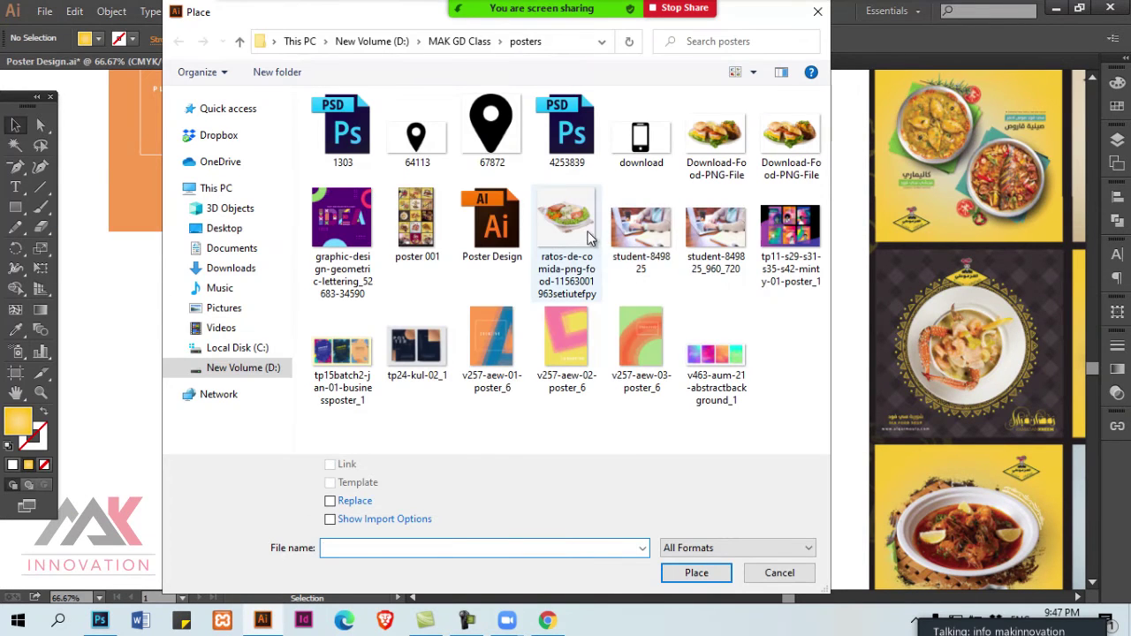
{"action": "double_click", "coordinate": [716, 164]}
{"action": "left_click", "coordinate": [749, 355], "text": "ctrl+alt"}
{"action": "left_click_drag", "start_coordinate": [732, 449], "coordinate": [616, 297]}
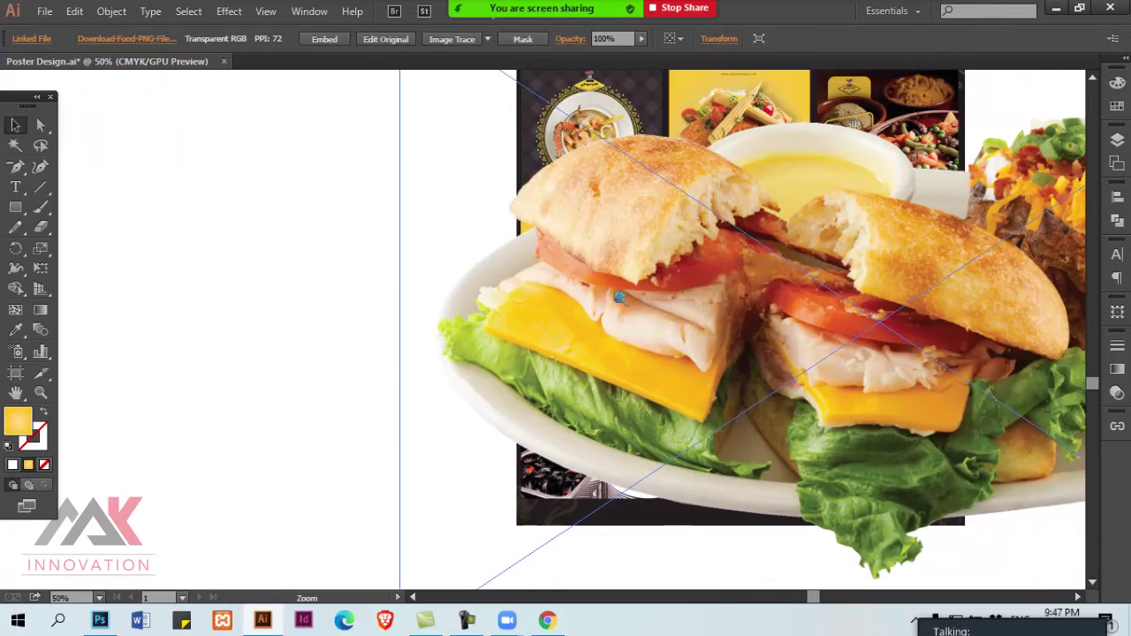
{"action": "left_click", "coordinate": [615, 298], "text": "ctrl+alt"}
Step: Scale the sandwich plate image down to fit within the yellow square and position it near the square's middle
{"action": "left_click_drag", "start_coordinate": [1008, 567], "coordinate": [442, 182]}
{"action": "left_click_drag", "start_coordinate": [398, 143], "coordinate": [565, 146]}
{"action": "left_click", "coordinate": [574, 191], "text": "ctrl"}
{"action": "left_click", "coordinate": [575, 193], "text": "ctrl"}
{"action": "left_click_drag", "start_coordinate": [521, 459], "coordinate": [542, 348]}
{"action": "left_click", "coordinate": [578, 311], "text": "ctrl"}
{"action": "left_click_drag", "start_coordinate": [290, 425], "coordinate": [341, 375]}
{"action": "left_click_drag", "start_coordinate": [490, 293], "coordinate": [530, 281]}
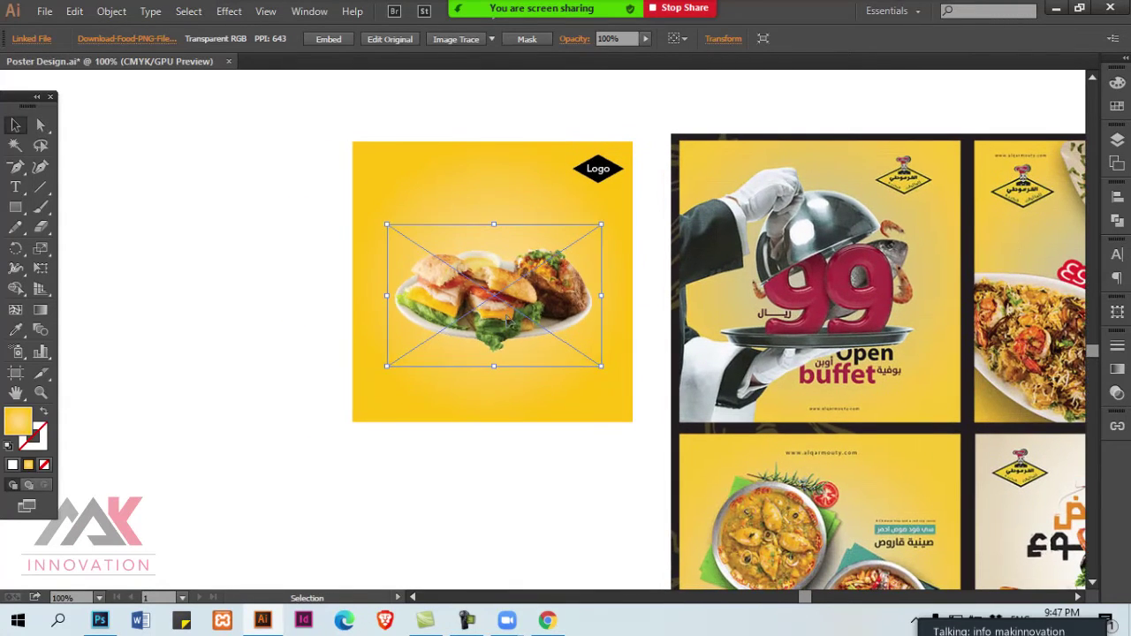
{"action": "left_click_drag", "start_coordinate": [853, 399], "coordinate": [786, 356]}
{"action": "left_click_drag", "start_coordinate": [653, 336], "coordinate": [714, 325]}
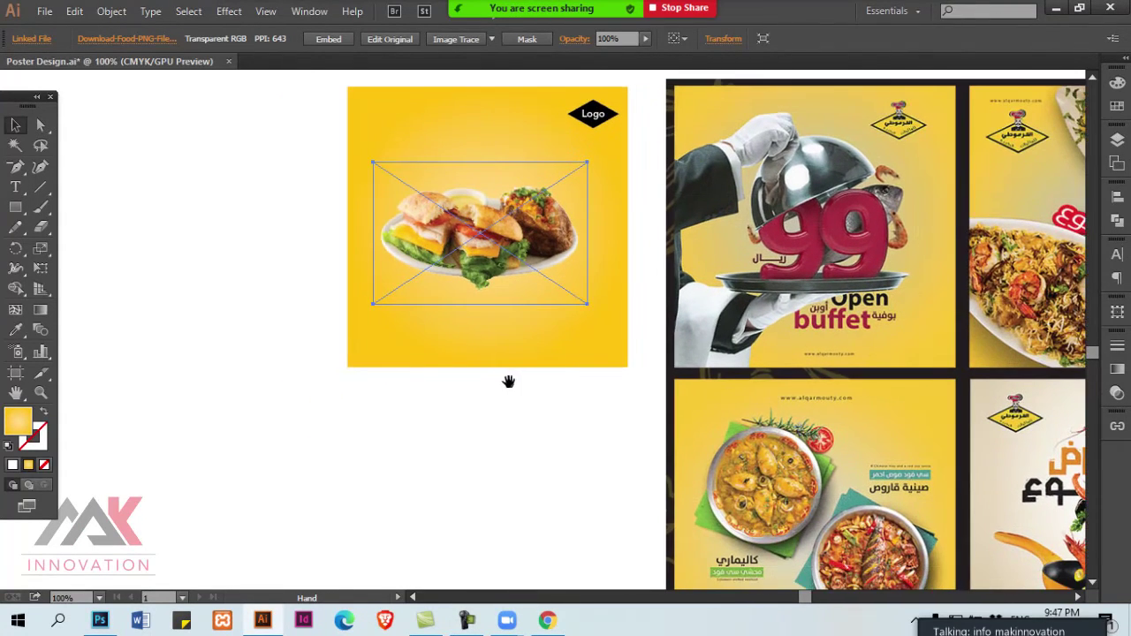
Step: Align the sandwich plate image with the yellow square by horizontal and vertical centers, and hide the selection edges
{"action": "left_click_drag", "start_coordinate": [508, 381], "coordinate": [518, 381]}
{"action": "left_click", "coordinate": [556, 347], "text": "shift"}
{"action": "left_click", "coordinate": [557, 346]}
{"action": "left_click", "coordinate": [281, 39]}
{"action": "left_click", "coordinate": [348, 40]}
{"action": "key", "text": "ctrl+h"}
{"action": "left_click", "coordinate": [508, 426]}
Step: Add the text "Open" in Avenir LT Std 65 Medium, 12 pt, below the yellow square and duplicate it just underneath
{"action": "key", "text": "t"}
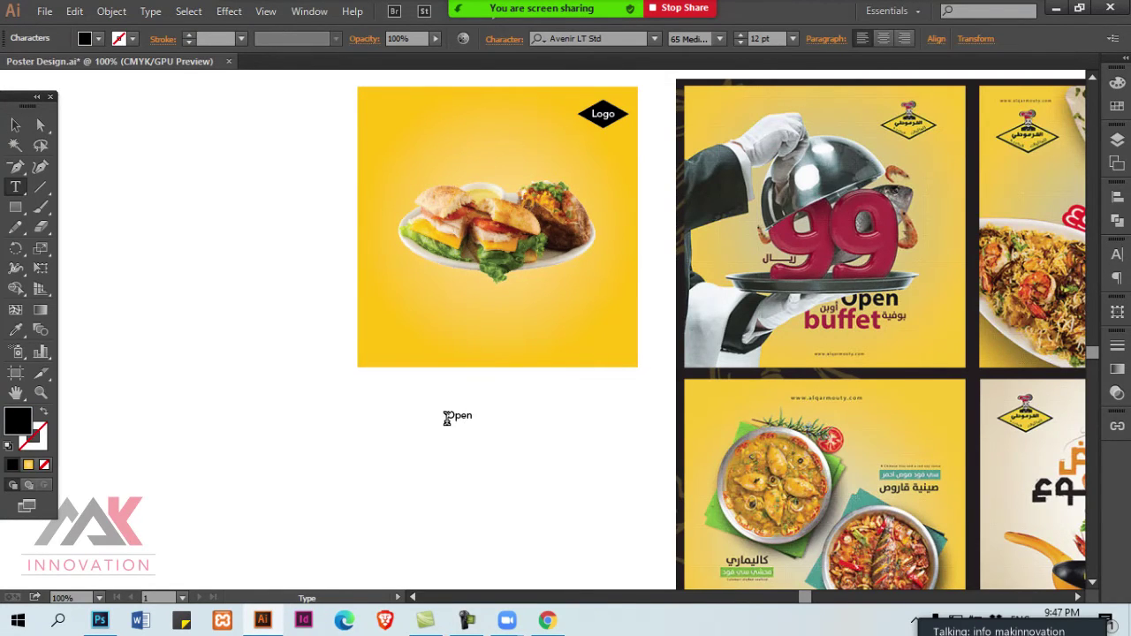
{"action": "left_click_drag", "start_coordinate": [472, 425], "coordinate": [471, 444]}
{"action": "double_click", "coordinate": [468, 437]}
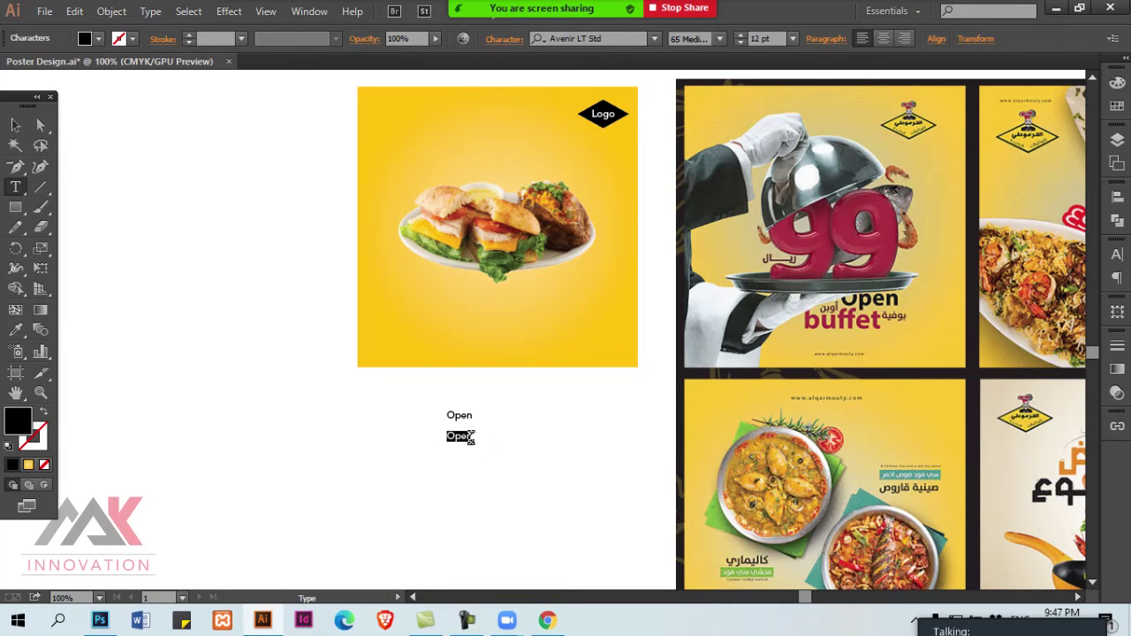
{"action": "left_click", "coordinate": [523, 426], "text": "ctrl"}
{"action": "key", "text": "v"}
{"action": "left_click_drag", "start_coordinate": [527, 424], "coordinate": [412, 345]}
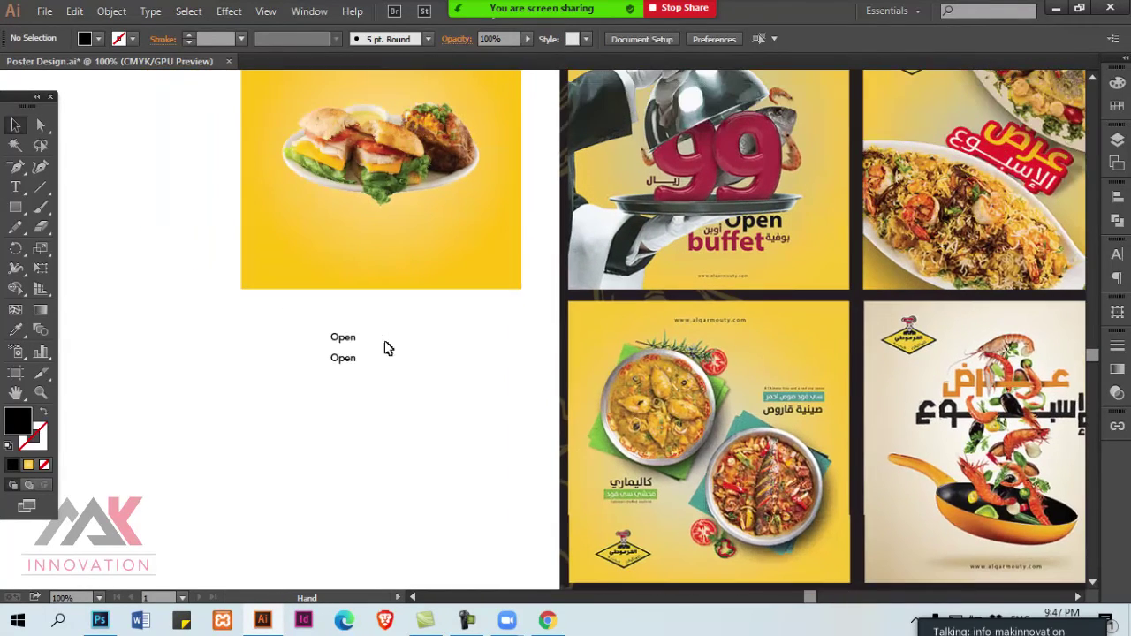
Step: Replace the lower Open copy with "Buffer" and offset the two words from each other
{"action": "double_click", "coordinate": [343, 360]}
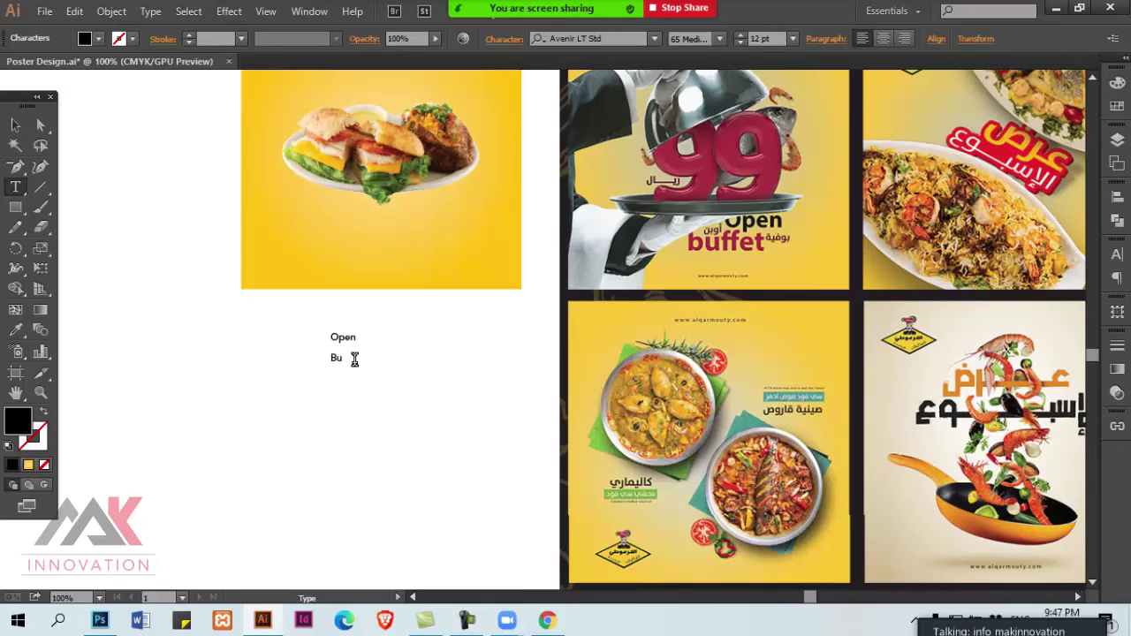
{"action": "left_click", "coordinate": [360, 369], "text": "ctrl"}
{"action": "key", "text": "v"}
{"action": "left_click_drag", "start_coordinate": [344, 361], "coordinate": [387, 341]}
Step: Fill the Buffer text with red, C 0, M 100, Y 100, K 0
{"action": "left_click", "coordinate": [366, 375]}
{"action": "left_click", "coordinate": [1117, 83]}
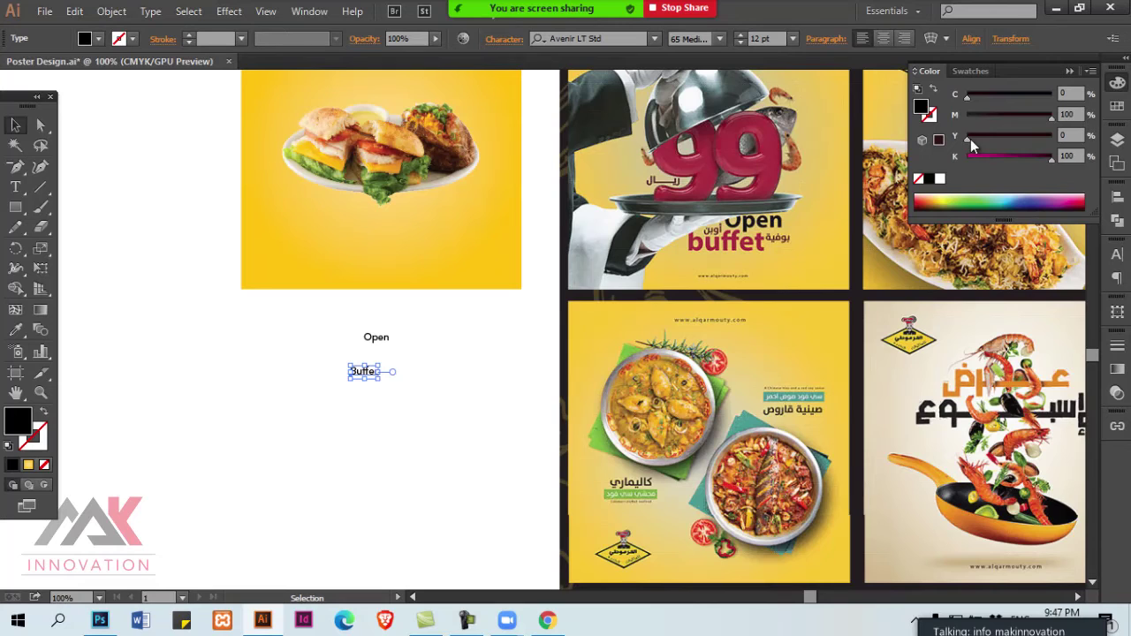
{"action": "left_click_drag", "start_coordinate": [1055, 157], "coordinate": [927, 168]}
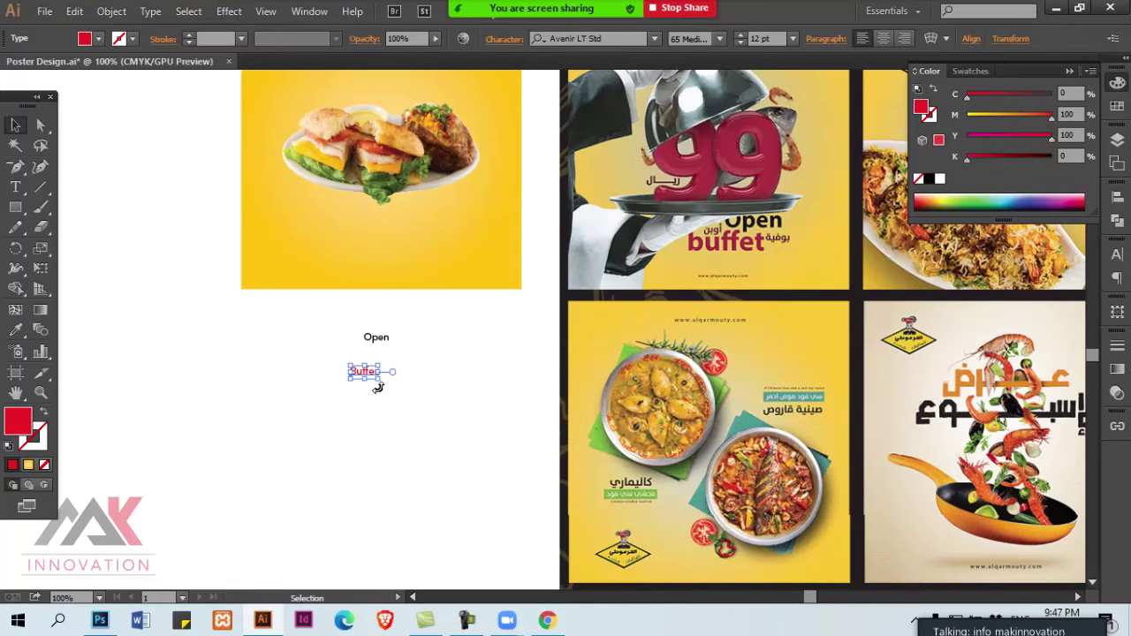
Step: Enlarge the red text to about 33 pt near the yellow square's bottom and correct its wording to "Buffet"
{"action": "left_click_drag", "start_coordinate": [382, 381], "coordinate": [402, 281]}
{"action": "key", "text": "t"}
{"action": "left_click", "coordinate": [426, 270]}
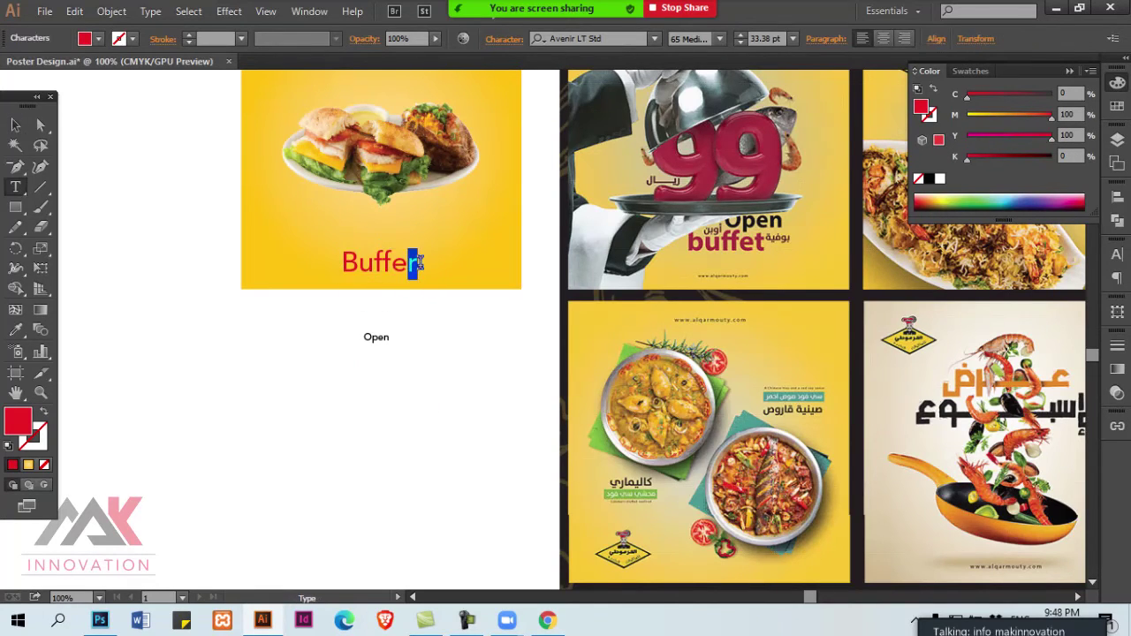
{"action": "key", "text": "Escape"}
Step: Move the Open text just above Buffet and set its font style to 95 Black
{"action": "left_click_drag", "start_coordinate": [398, 250], "coordinate": [362, 235]}
{"action": "left_click", "coordinate": [718, 39]}
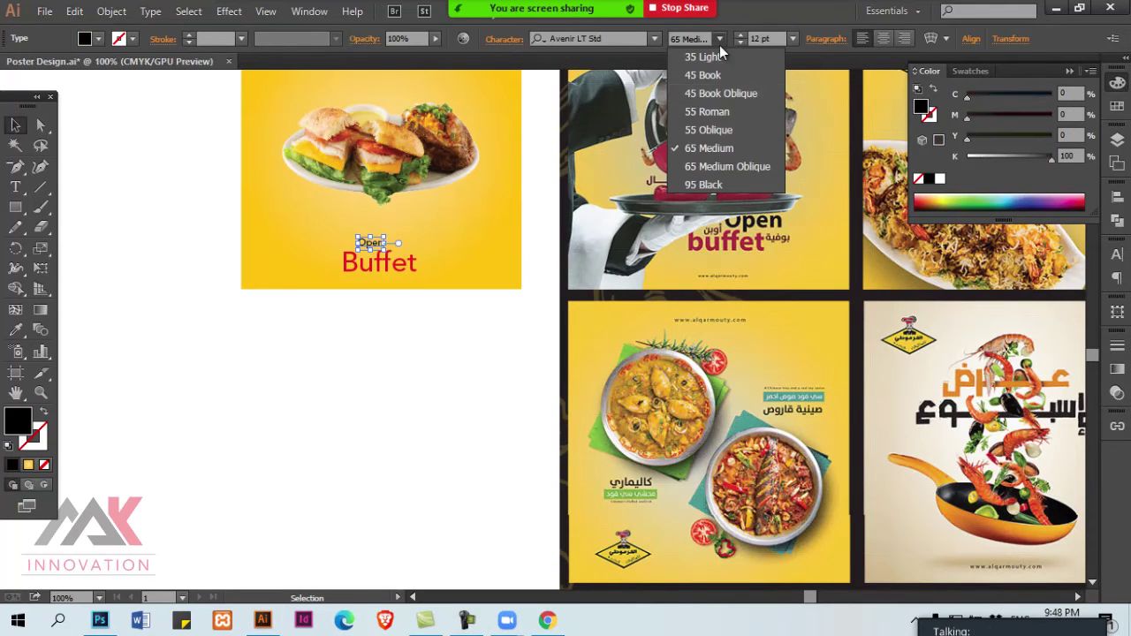
{"action": "left_click", "coordinate": [718, 185]}
{"action": "left_click", "coordinate": [447, 255]}
{"action": "key", "text": "ctrl+plus"}
Step: Set the Buffet text's font style to 95 Black
{"action": "left_click", "coordinate": [432, 336]}
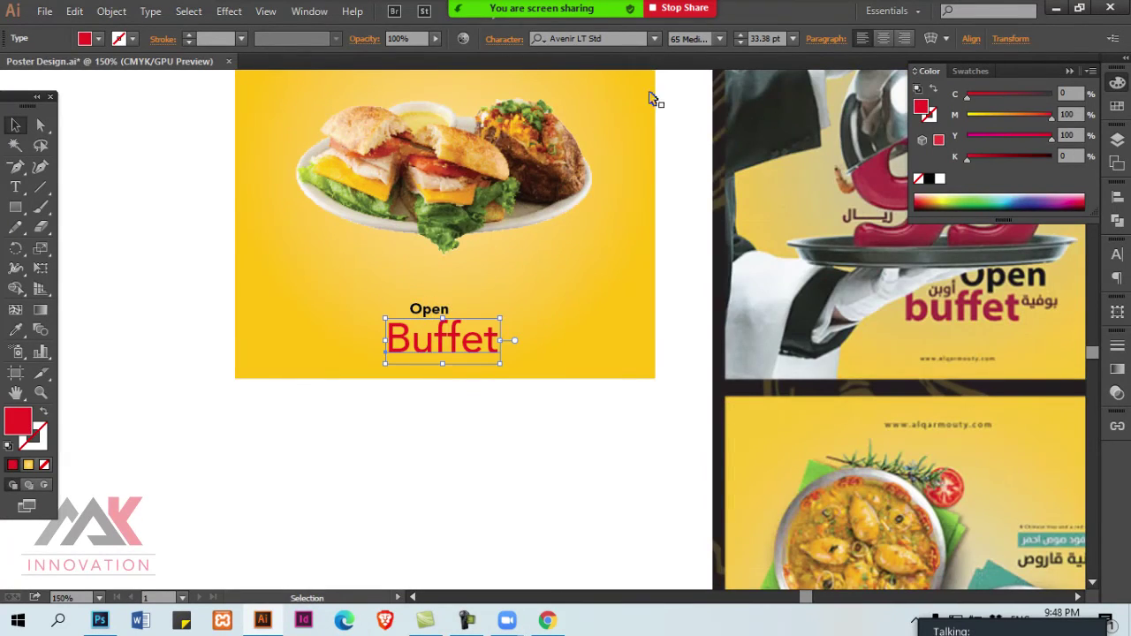
{"action": "left_click", "coordinate": [718, 39]}
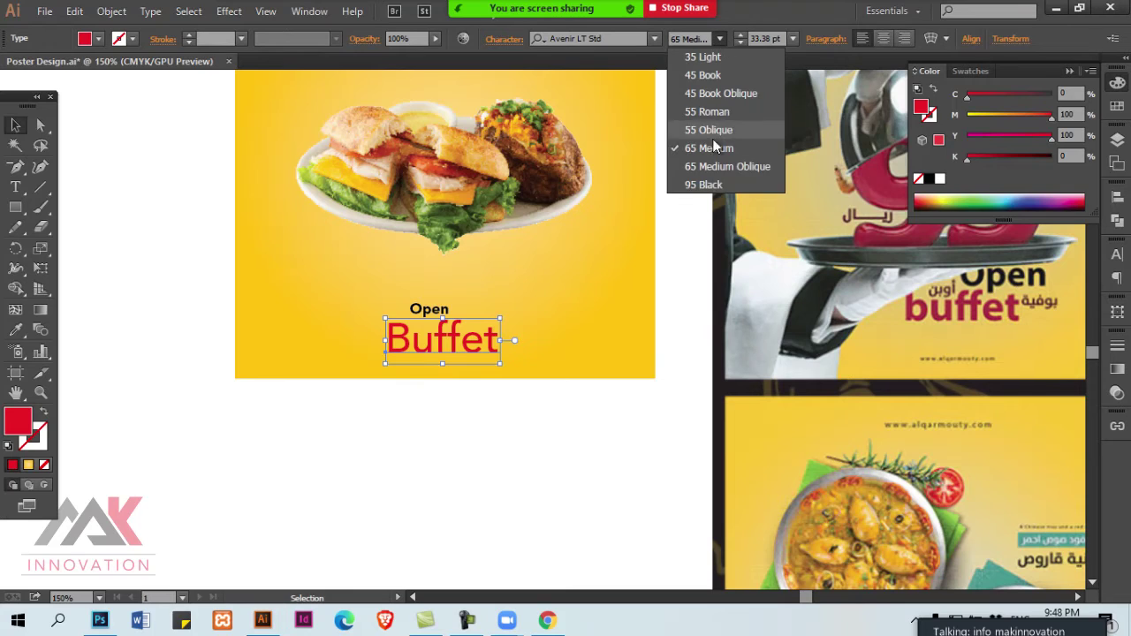
{"action": "left_click", "coordinate": [707, 186]}
Step: Enlarge Open and Buffet together until Buffet is about 40 pt, placing them below the plate in the square's lower-right area
{"action": "left_click_drag", "start_coordinate": [504, 335], "coordinate": [511, 333]}
{"action": "left_click", "coordinate": [436, 318], "text": "shift"}
{"action": "left_click_drag", "start_coordinate": [436, 318], "coordinate": [514, 249]}
{"action": "left_click_drag", "start_coordinate": [590, 297], "coordinate": [562, 311]}
{"action": "key", "text": "ctrl+minus"}
{"action": "key", "text": "ctrl+minus"}
{"action": "left_click_drag", "start_coordinate": [489, 329], "coordinate": [507, 308]}
{"action": "key", "text": "ctrl+plus"}
{"action": "left_click", "coordinate": [658, 333]}
{"action": "left_click_drag", "start_coordinate": [804, 360], "coordinate": [970, 397]}
{"action": "key", "text": "ctrl+plus"}
{"action": "key", "text": "ctrl+plus"}
{"action": "key", "text": "ctrl+minus"}
{"action": "left_click_drag", "start_coordinate": [541, 297], "coordinate": [425, 391]}
{"action": "key", "text": "t"}
{"action": "double_click", "coordinate": [454, 374]}
{"action": "type", "text": "www."}
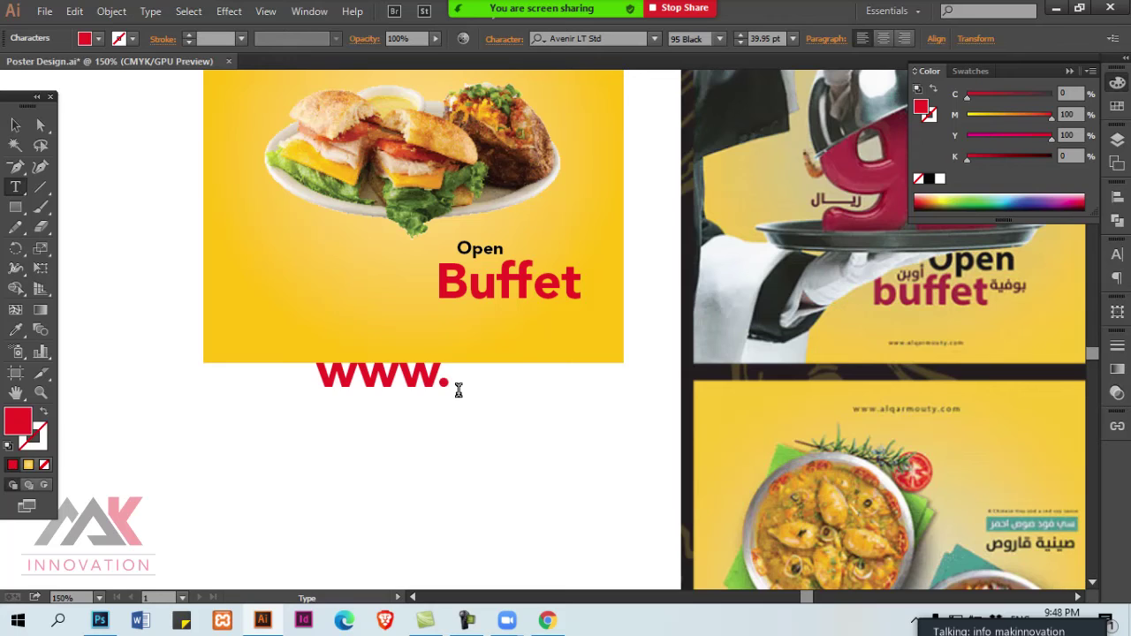
{"action": "type", "text": "makinnovat"}
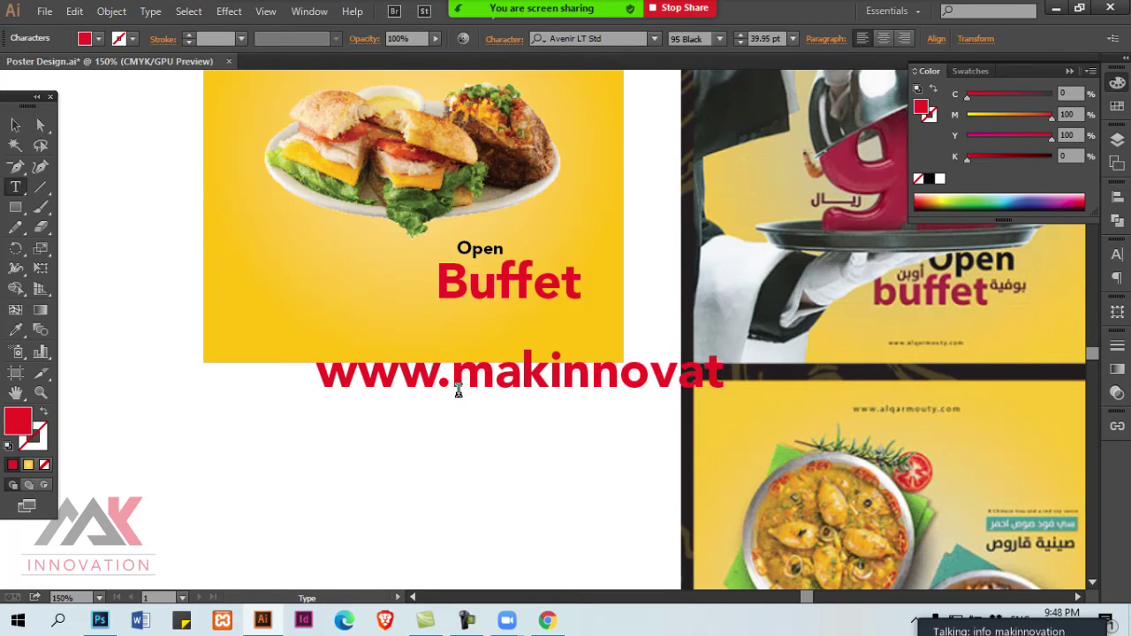
{"action": "type", "text": "ion.biz"}
Step: Scale the website text down to 25%
{"action": "key", "text": "Escape"}
{"action": "left_click", "coordinate": [459, 398]}
{"action": "left_click", "coordinate": [457, 393]}
{"action": "key", "text": "s"}
{"action": "key", "text": "Return"}
{"action": "type", "text": "25"}
{"action": "key", "text": "Return"}
Step: Move the website text inside the square's bottom edge, fill it with black and center it horizontally on the square
{"action": "key", "text": "v"}
{"action": "left_click_drag", "start_coordinate": [433, 380], "coordinate": [458, 343]}
{"action": "left_click", "coordinate": [928, 179]}
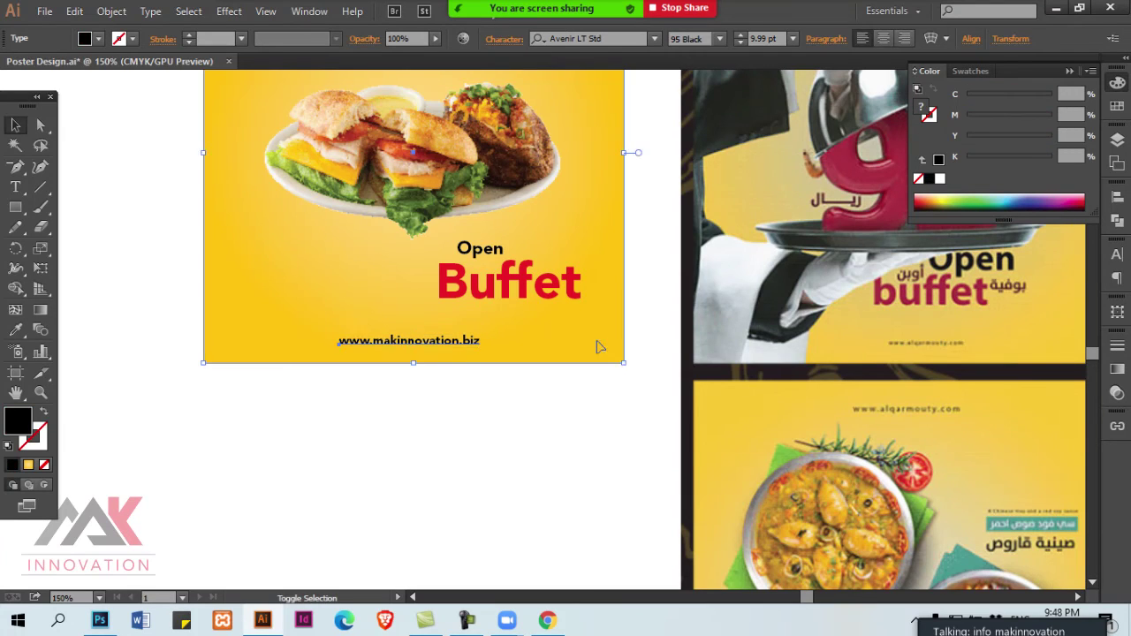
{"action": "left_click", "coordinate": [599, 344]}
Step: Fine-tune the website text's vertical position just above the yellow square's bottom edge
{"action": "left_click", "coordinate": [454, 347]}
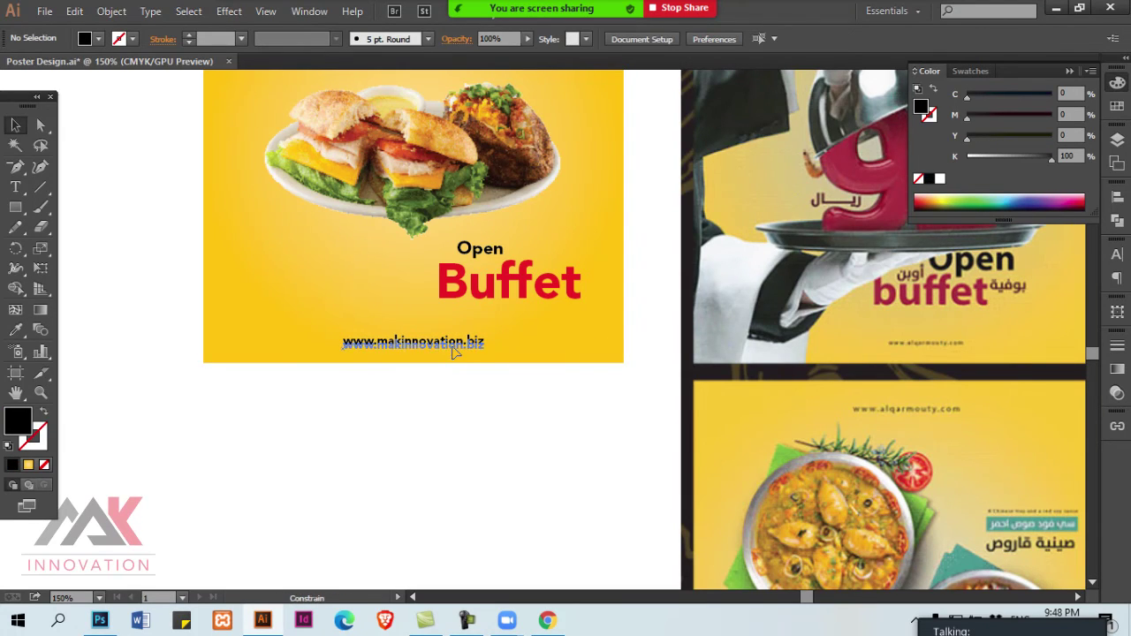
{"action": "key", "text": "ctrl+equal"}
{"action": "left_click_drag", "start_coordinate": [517, 385], "coordinate": [537, 436]}
{"action": "left_click", "coordinate": [537, 340]}
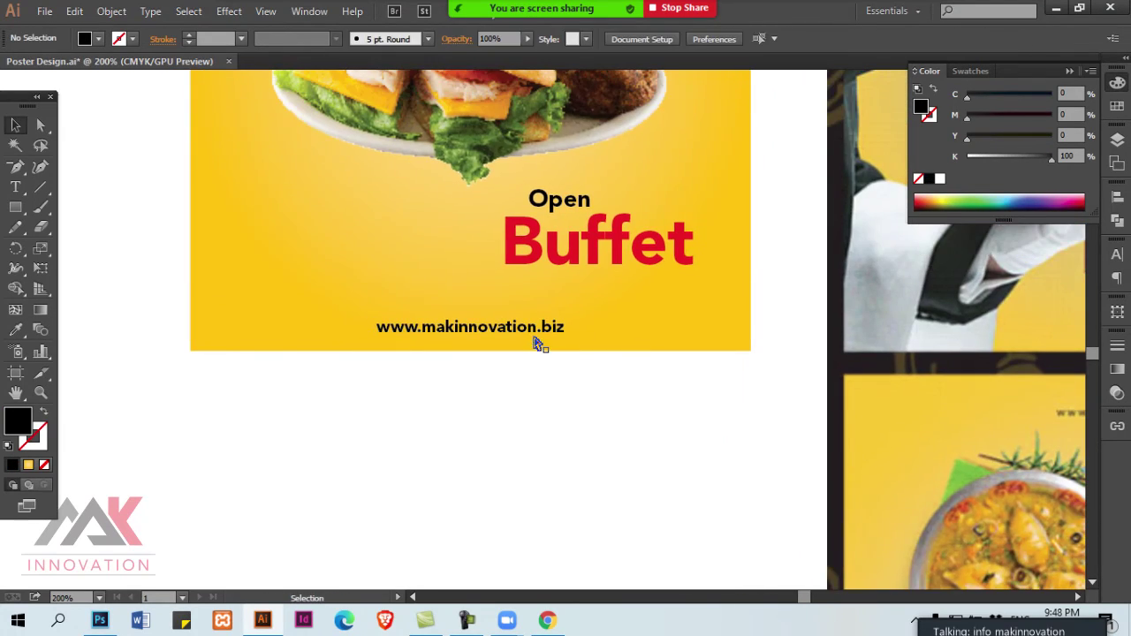
{"action": "left_click", "coordinate": [537, 339], "text": "ctrl"}
{"action": "left_click_drag", "start_coordinate": [510, 317], "coordinate": [510, 310]}
{"action": "left_click", "coordinate": [444, 332]}
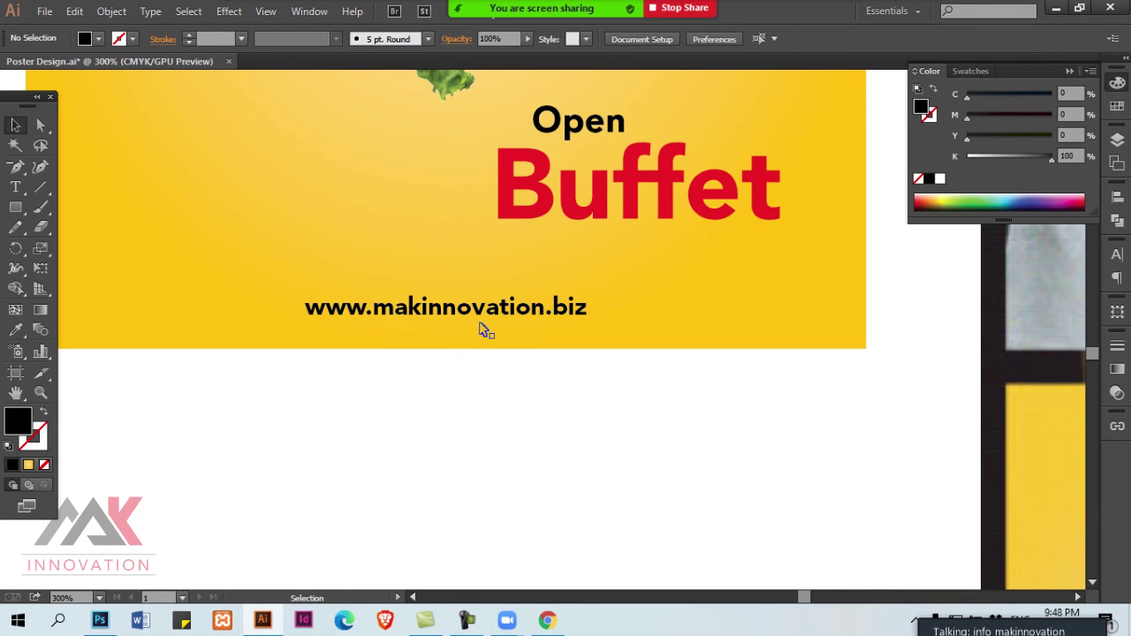
{"action": "left_click", "coordinate": [510, 318]}
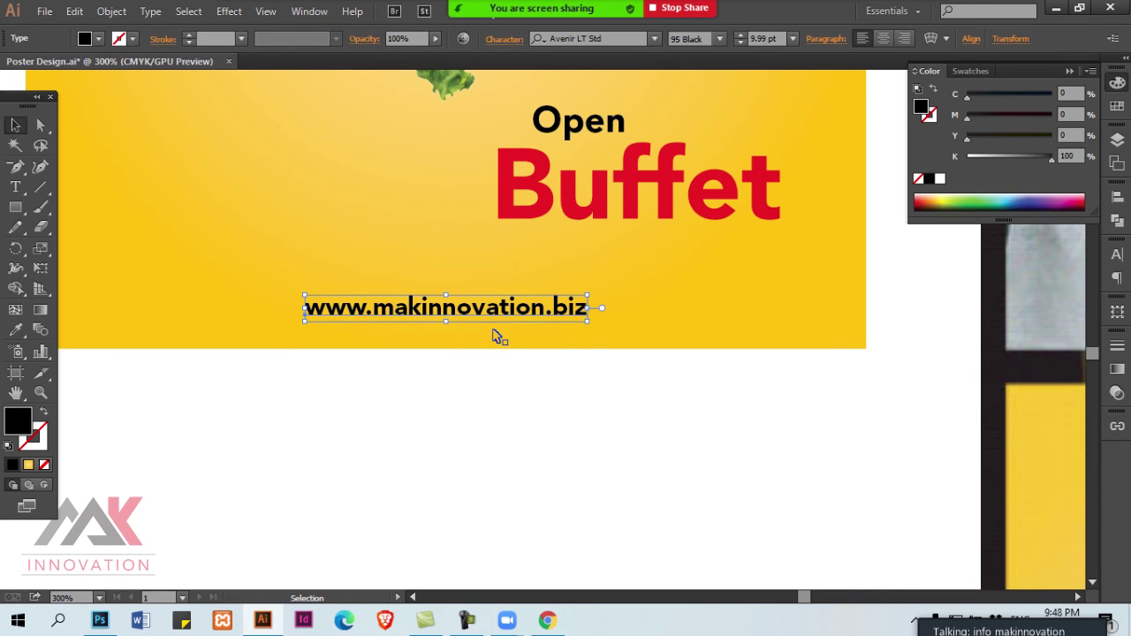
Step: Choose a blending mode for the website text in its transparency settings
{"action": "left_click", "coordinate": [1119, 398]}
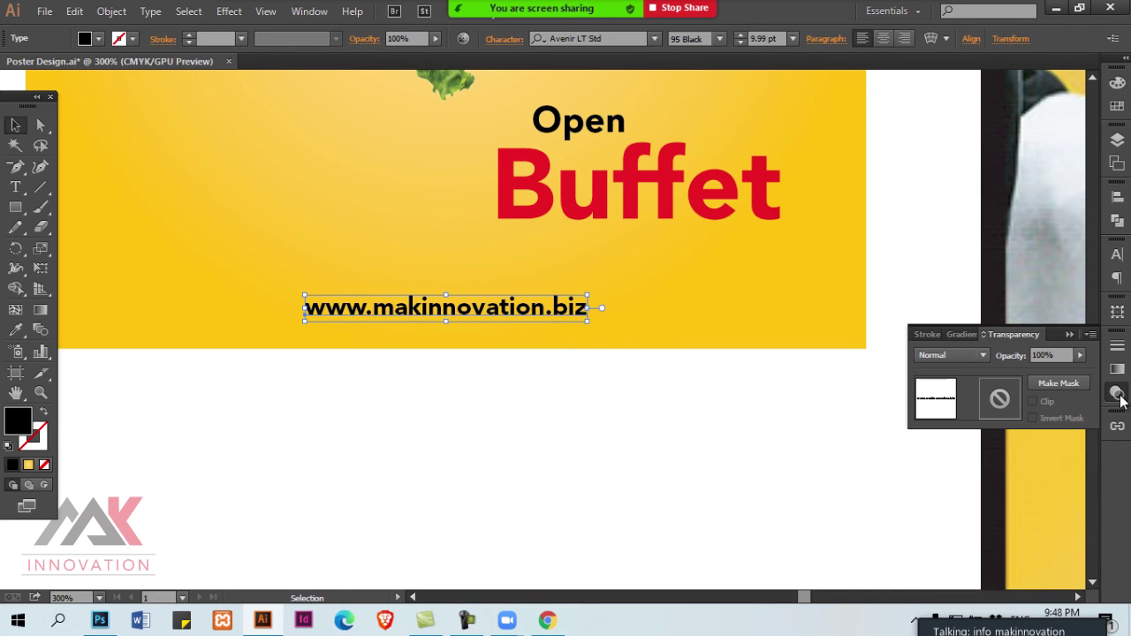
{"action": "left_click", "coordinate": [971, 356]}
{"action": "left_click", "coordinate": [950, 83]}
Step: Move the Open and Buffet texts together slightly up and left, closer to the sandwich plate
{"action": "left_click", "coordinate": [528, 104], "text": "ctrl+alt"}
{"action": "left_click", "coordinate": [576, 351]}
{"action": "left_click", "coordinate": [633, 396], "text": "shift"}
{"action": "left_click_drag", "start_coordinate": [633, 396], "coordinate": [625, 363]}
Step: Enlarge the sandwich plate image to nearly the square's width and center it horizontally and vertically on the yellow square
{"action": "left_click", "coordinate": [542, 383], "text": "ctrl+alt"}
{"action": "key", "text": "ctrl+minus"}
{"action": "left_click", "coordinate": [407, 223]}
{"action": "left_click_drag", "start_coordinate": [399, 201], "coordinate": [377, 187]}
{"action": "left_click", "coordinate": [413, 163], "text": "shift"}
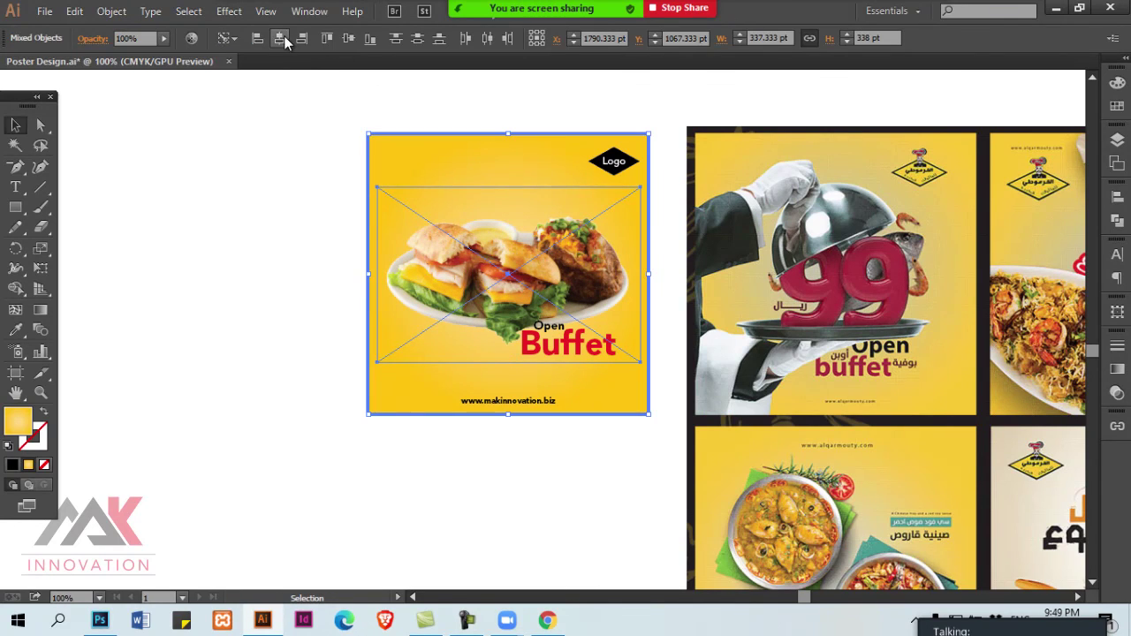
{"action": "left_click", "coordinate": [348, 38]}
{"action": "key", "text": "ctrl+shift+a"}
{"action": "left_click", "coordinate": [463, 189]}
{"action": "left_click", "coordinate": [460, 156], "text": "shift"}
{"action": "key", "text": "ctrl+shift+a"}
Step: Select the Open and Buffet texts together
{"action": "left_click", "coordinate": [558, 334]}
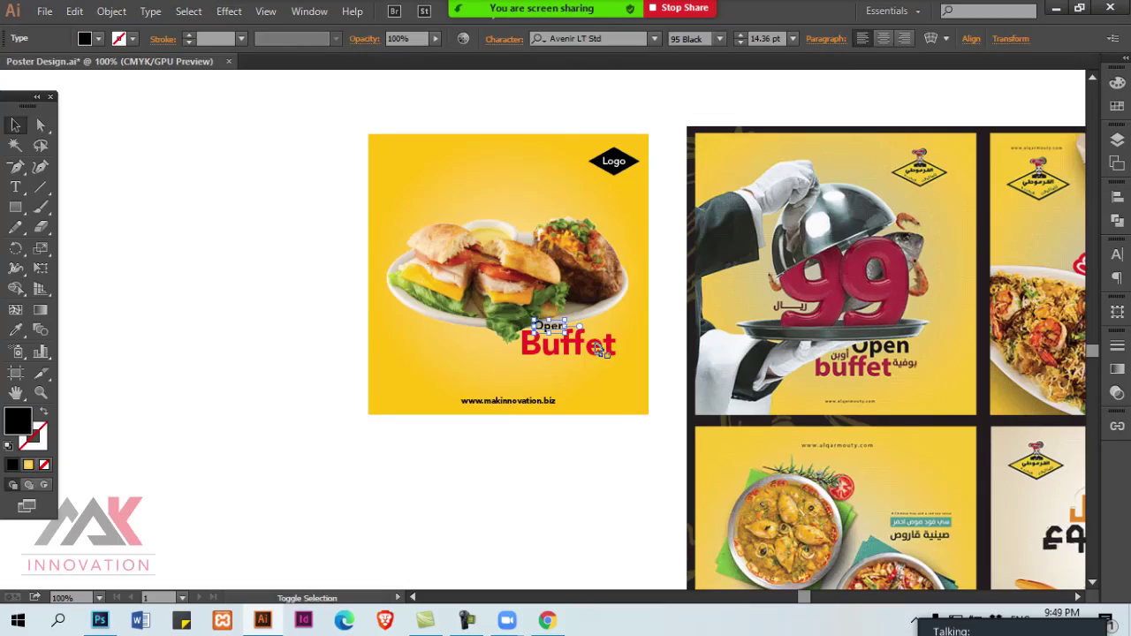